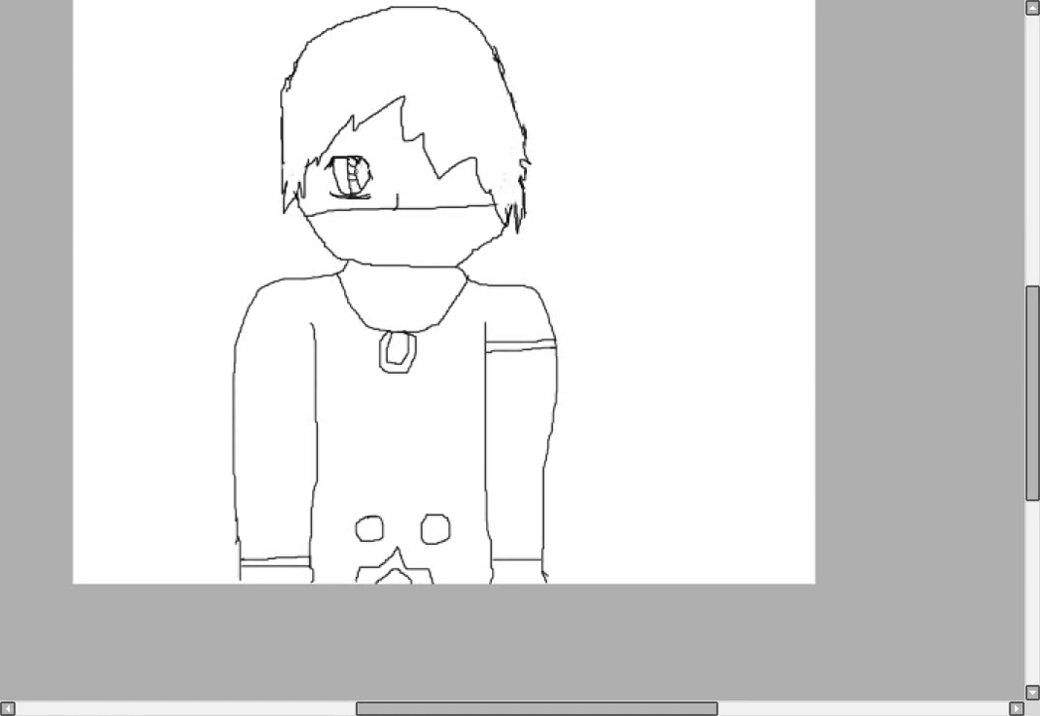
# Undo the grey shading in the lower iris segment of the character's eye
pyautogui.hotkey('ctrl', 'pageup')
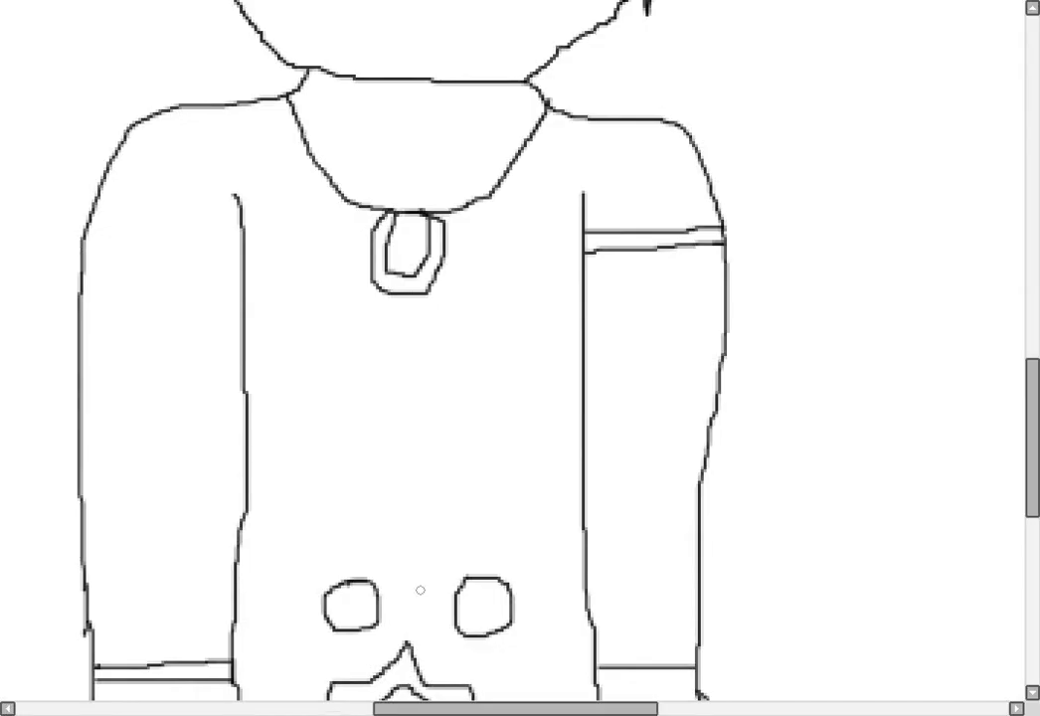
pyautogui.scroll(4, 520, 358)
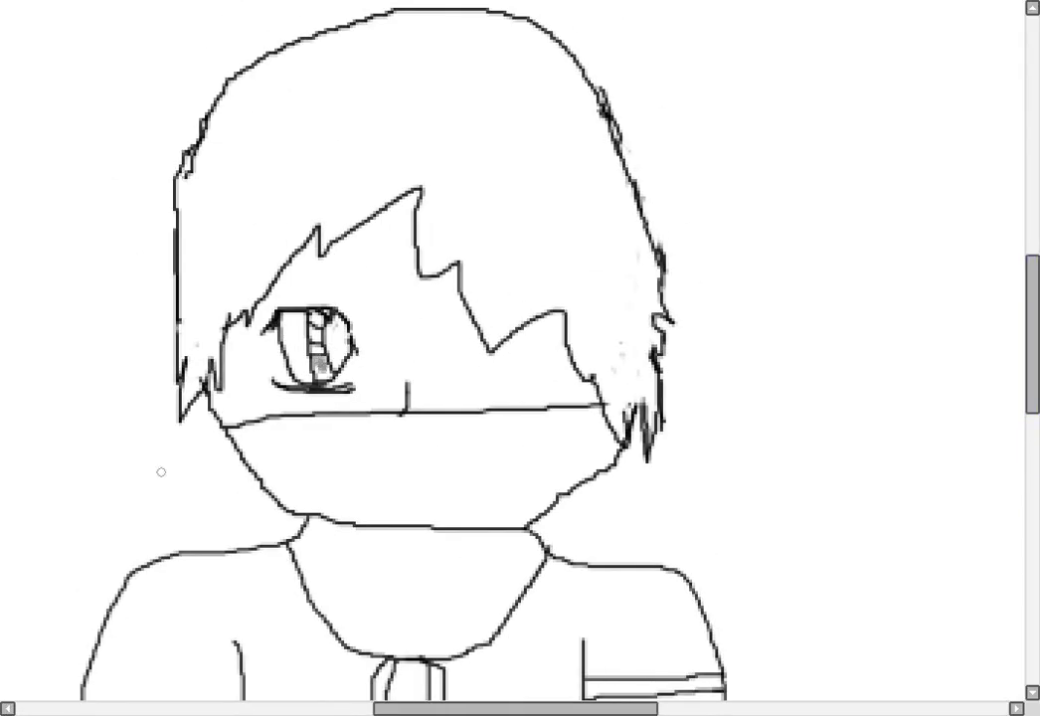
pyautogui.hotkey('ctrl', 'z')
pyautogui.hotkey('ctrl', 'y')
pyautogui.hotkey('ctrl', 'z')
pyautogui.hotkey('ctrl', 'pagedown')
pyautogui.hotkey('ctrl', 'pageup')
pyautogui.hotkey('ctrl', 'pageup')
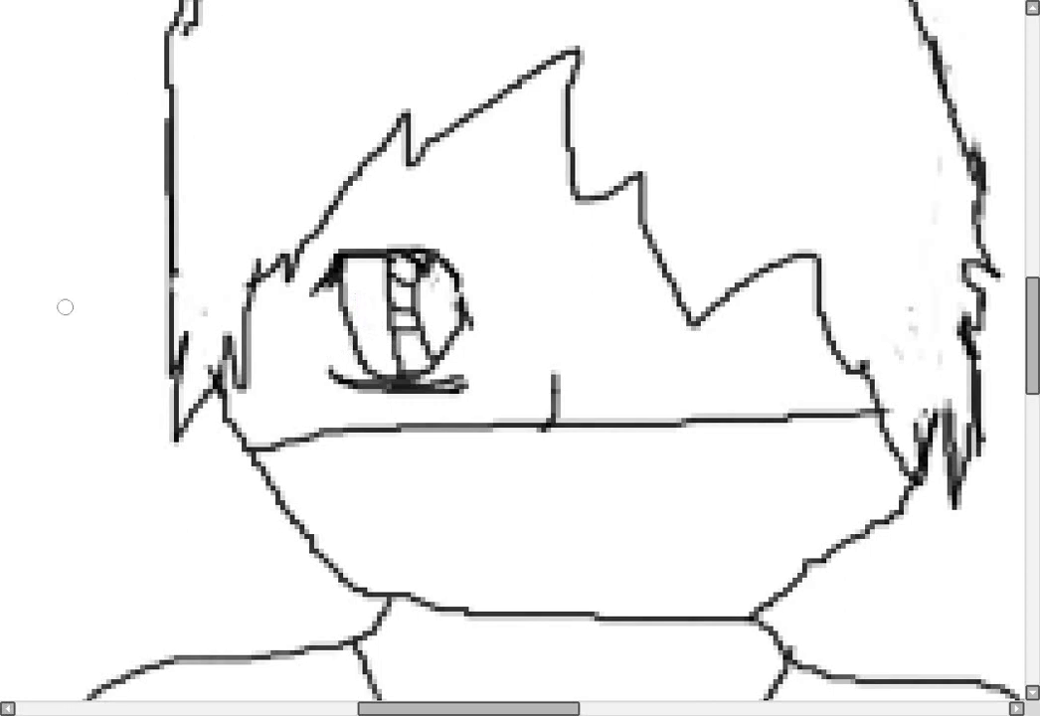
# Try colouring the central iris segments of the eye dark purple
pyautogui.moveTo(400, 333); pyautogui.dragTo(415, 366)
pyautogui.hotkey('ctrl', 'z')
pyautogui.click(402, 267)
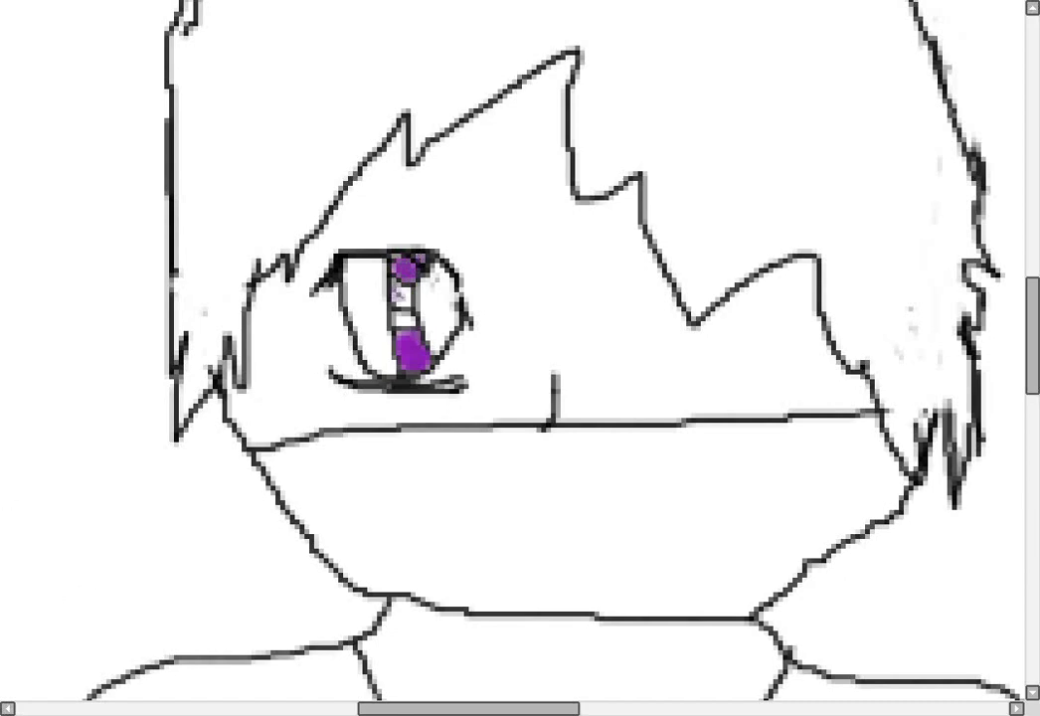
pyautogui.moveTo(402, 283); pyautogui.dragTo(404, 304)
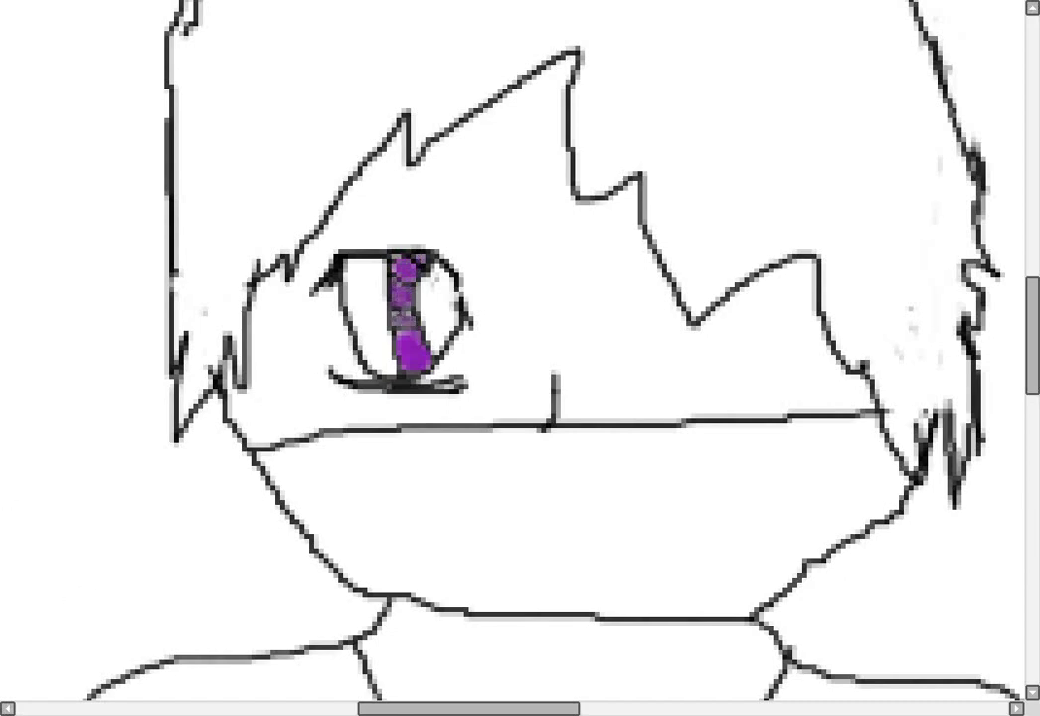
pyautogui.scroll(-4, 328, 260)
pyautogui.scroll(1, 328, 260)
pyautogui.scroll(2, 427, 298)
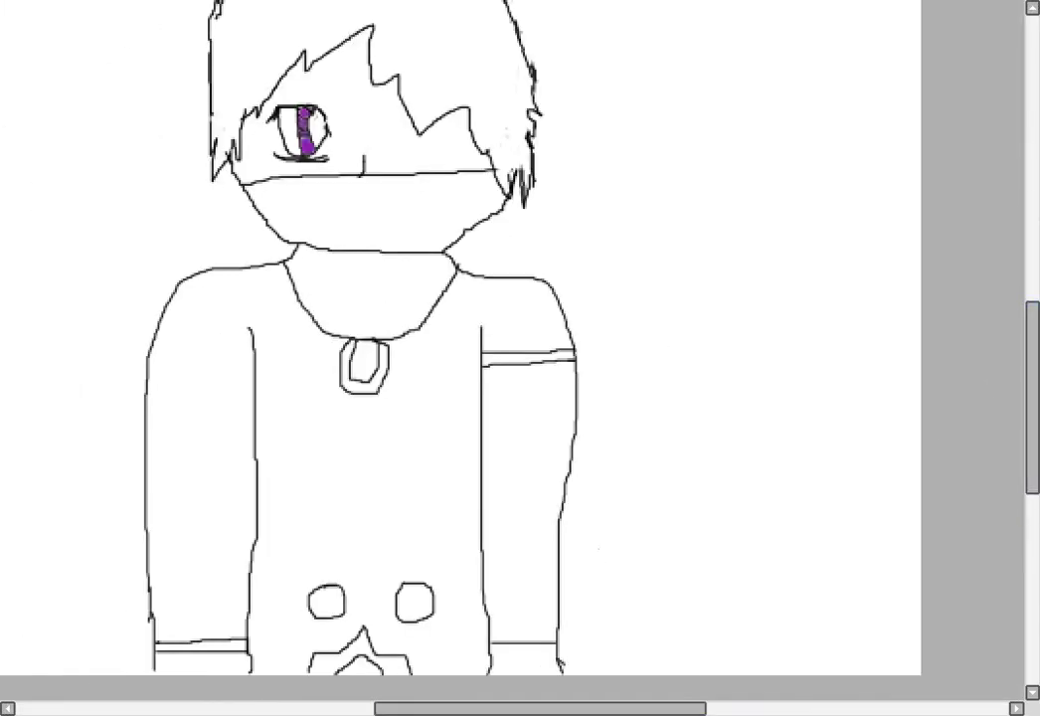
pyautogui.scroll(1, 428, 298)
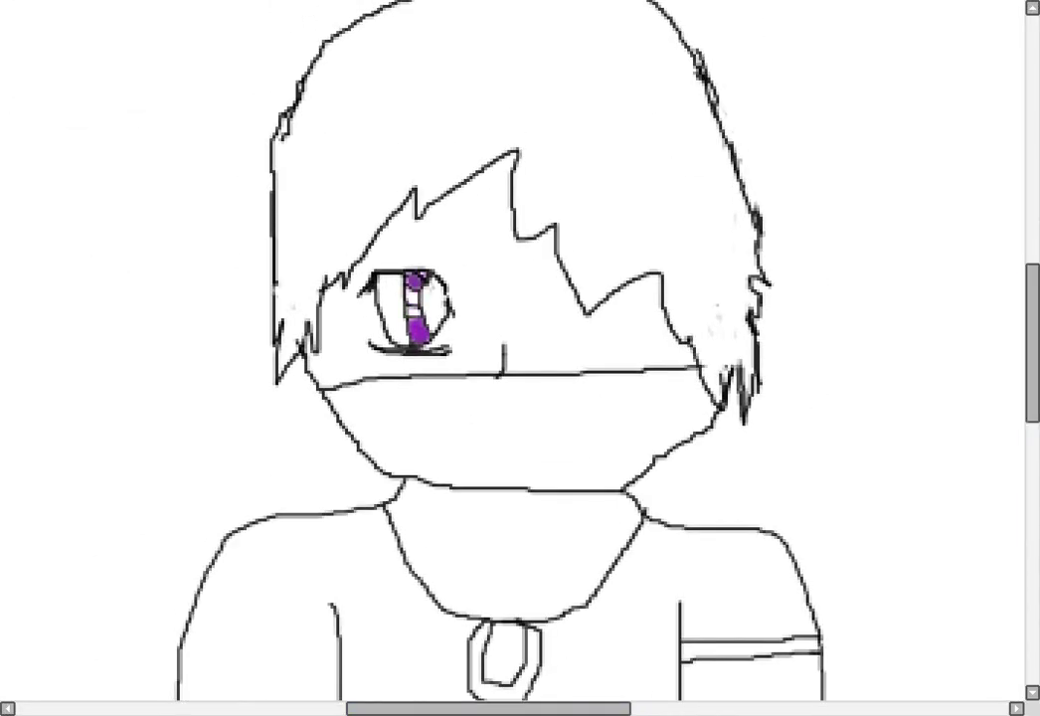
# Undo the dark purple colouring in the iris
pyautogui.hotkey('ctrl', 'z')
pyautogui.hotkey('ctrl', 'y')
pyautogui.hotkey('ctrl', 'z')
pyautogui.hotkey('ctrl', 'z')
# Fill the central iris segments with bright purple and the part of the eye beside them with black
pyautogui.click(417, 323)
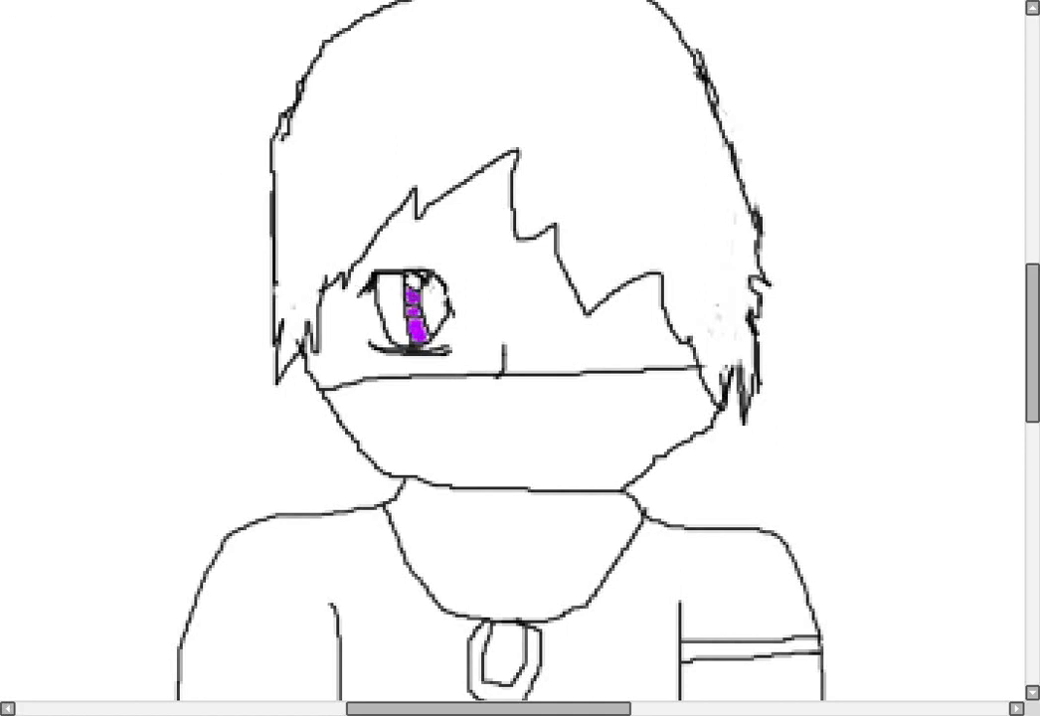
pyautogui.click(415, 278)
pyautogui.click(437, 303)
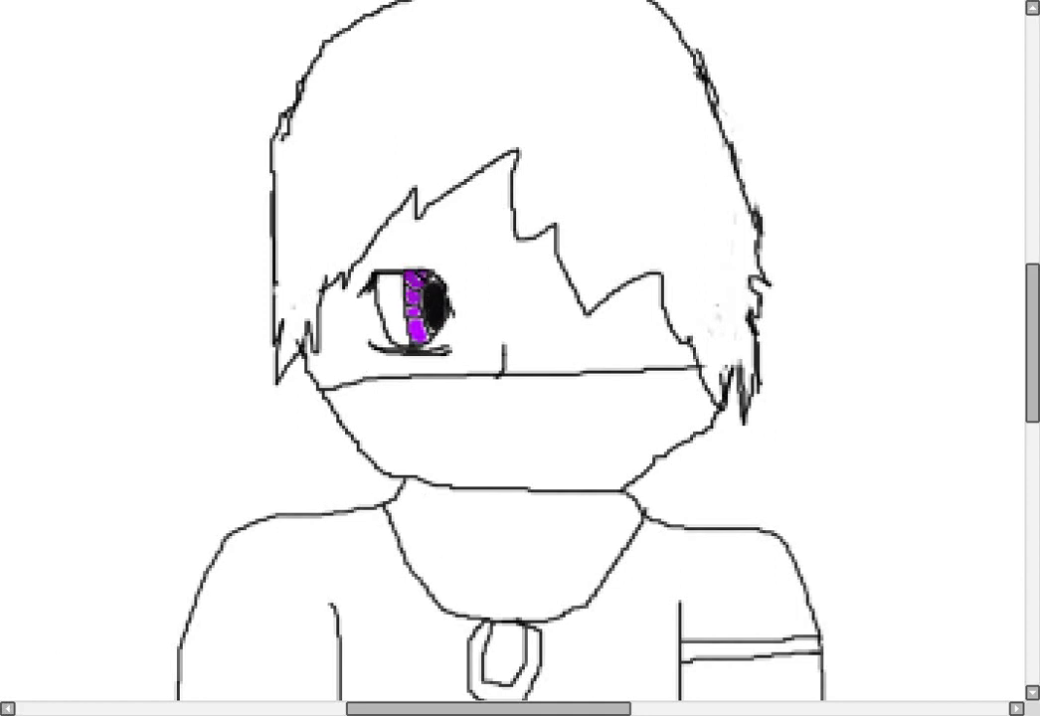
pyautogui.scroll(-3, 512, 348)
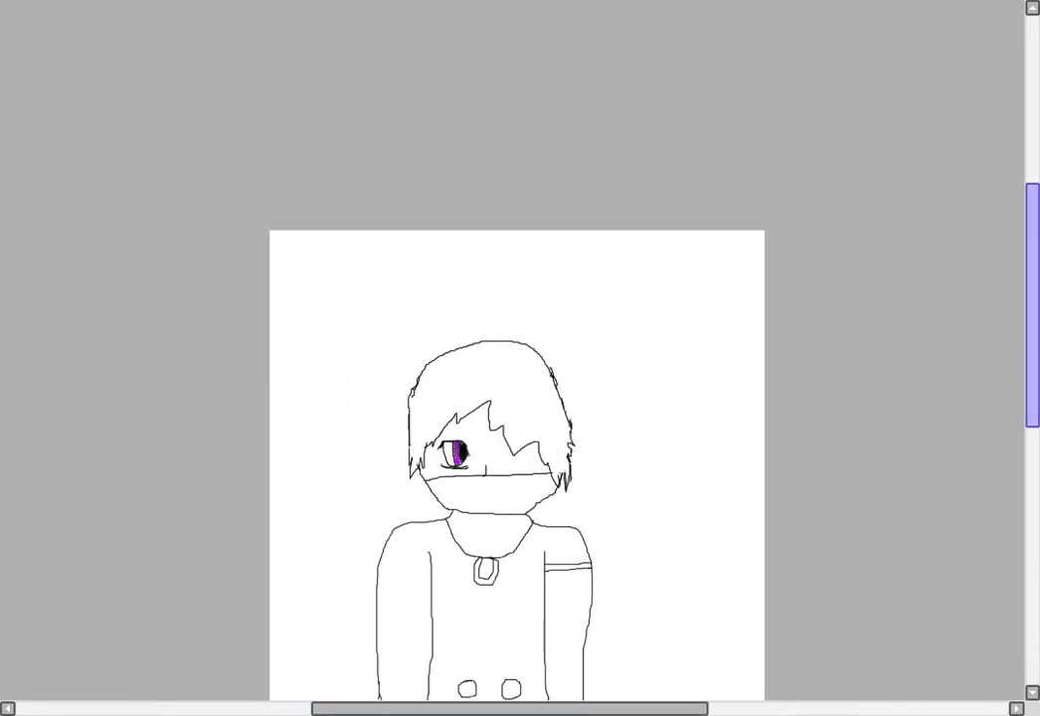
pyautogui.scroll(4, 512, 348)
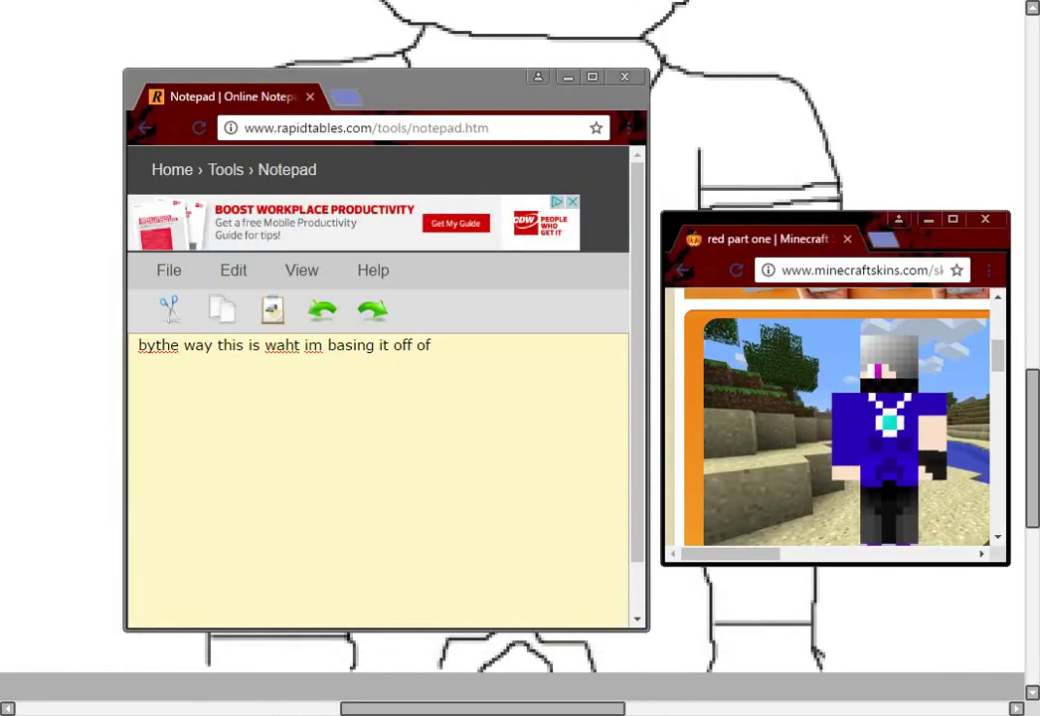
pyautogui.click(157, 345)
pyautogui.rightClick(323, 347)
pyautogui.click(302, 345)
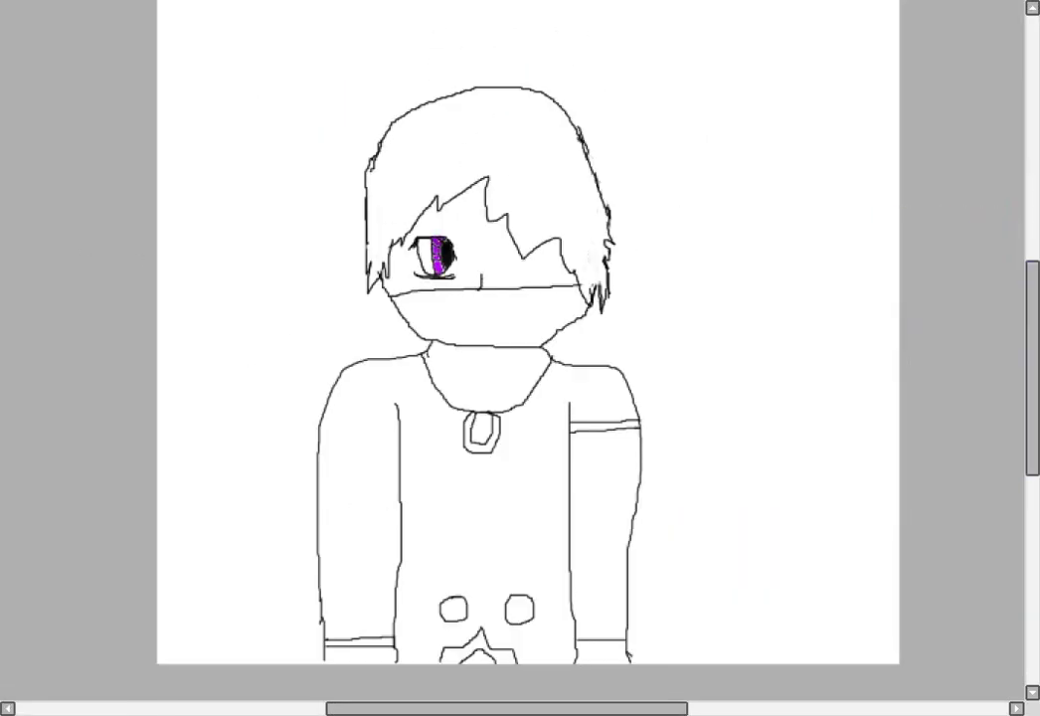
# Draw a second line inside the neckline to form the necklace cord, checking it against the Minecraft skin reference
pyautogui.moveTo(424, 354); pyautogui.dragTo(547, 357)
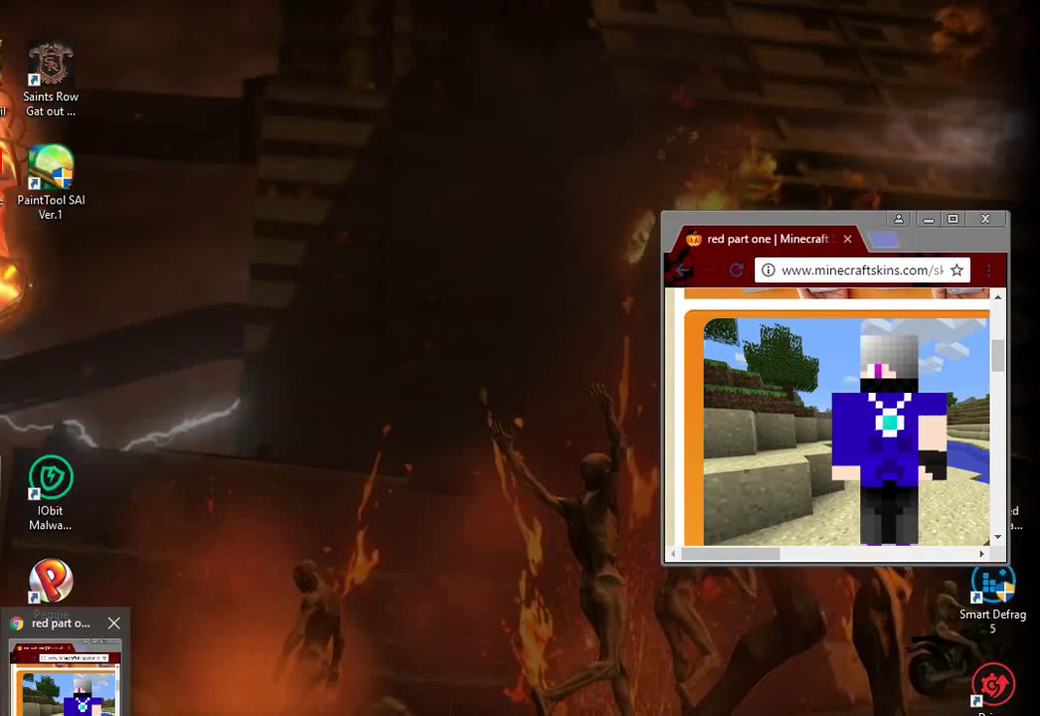
pyautogui.click(70, 673)
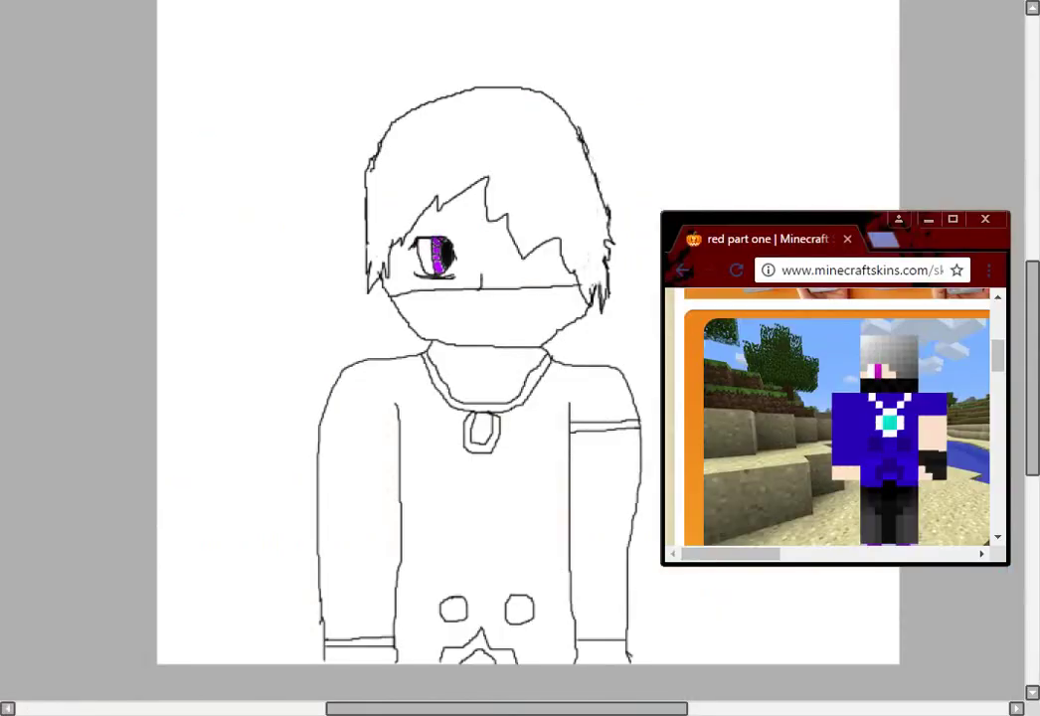
pyautogui.hotkey('alt', 'Tab')
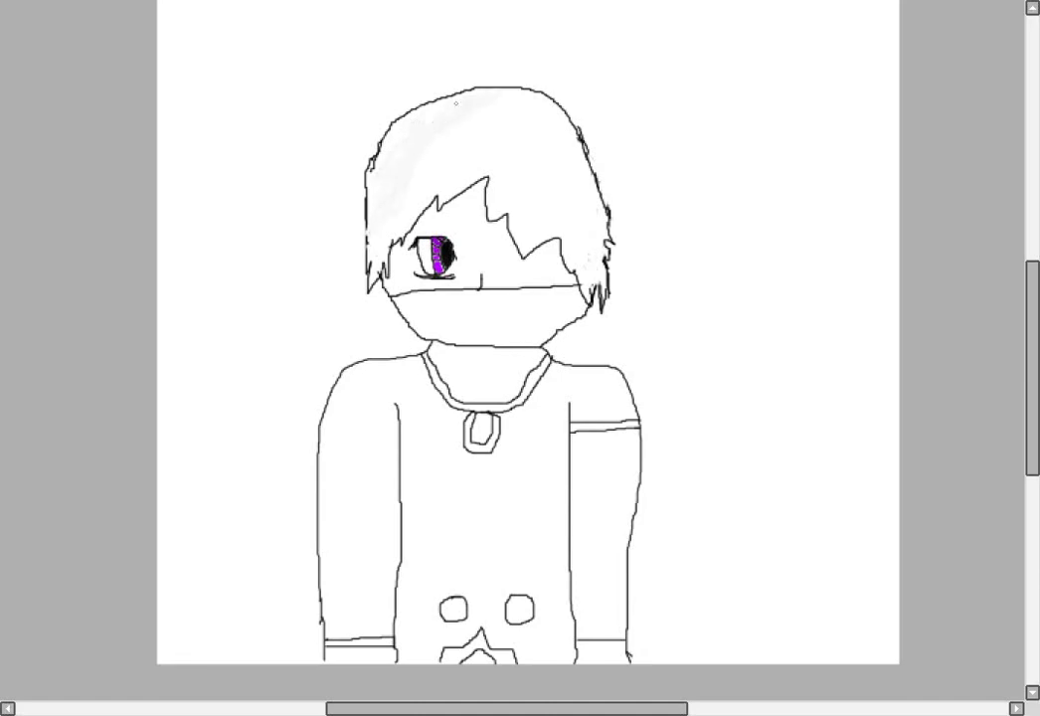
# Paint diagonal bands of progressively darker light grey across the middle of the hair and down along the fringe
pyautogui.scroll(3, 455, 103)
pyautogui.scroll(3, 356, 271)
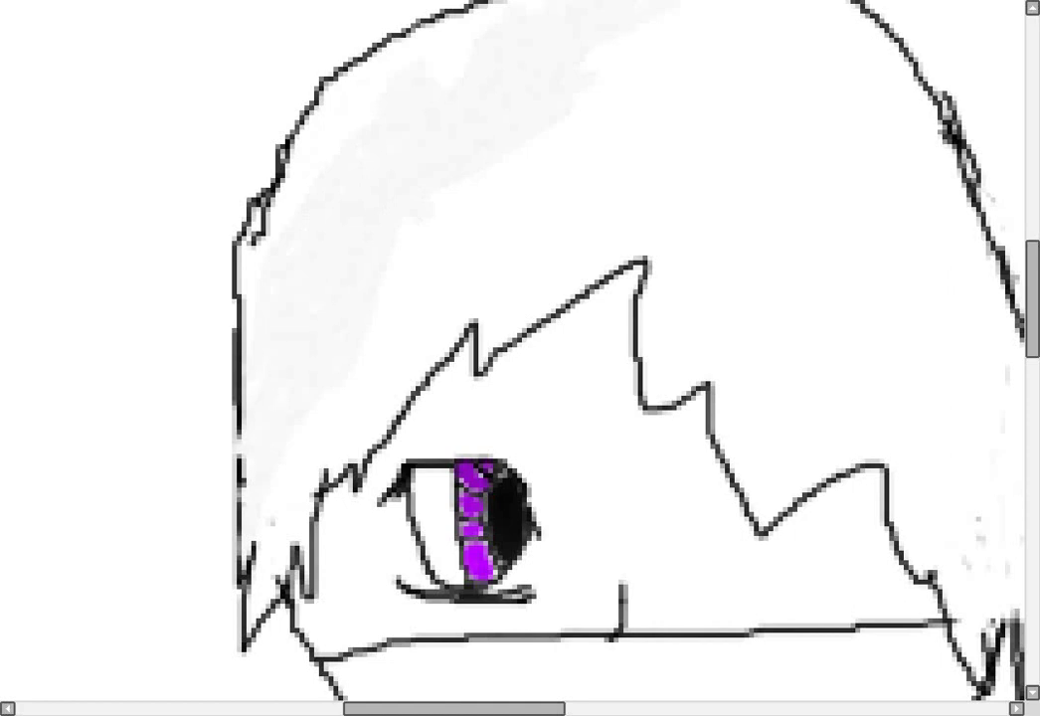
pyautogui.moveTo(250, 534)
pyautogui.mouseDown()
pyautogui.moveTo(408, 271)
pyautogui.moveTo(436, 202)
pyautogui.moveTo(747, 14)
pyautogui.moveTo(725, 31)
pyautogui.moveTo(661, 196)
pyautogui.mouseUp()
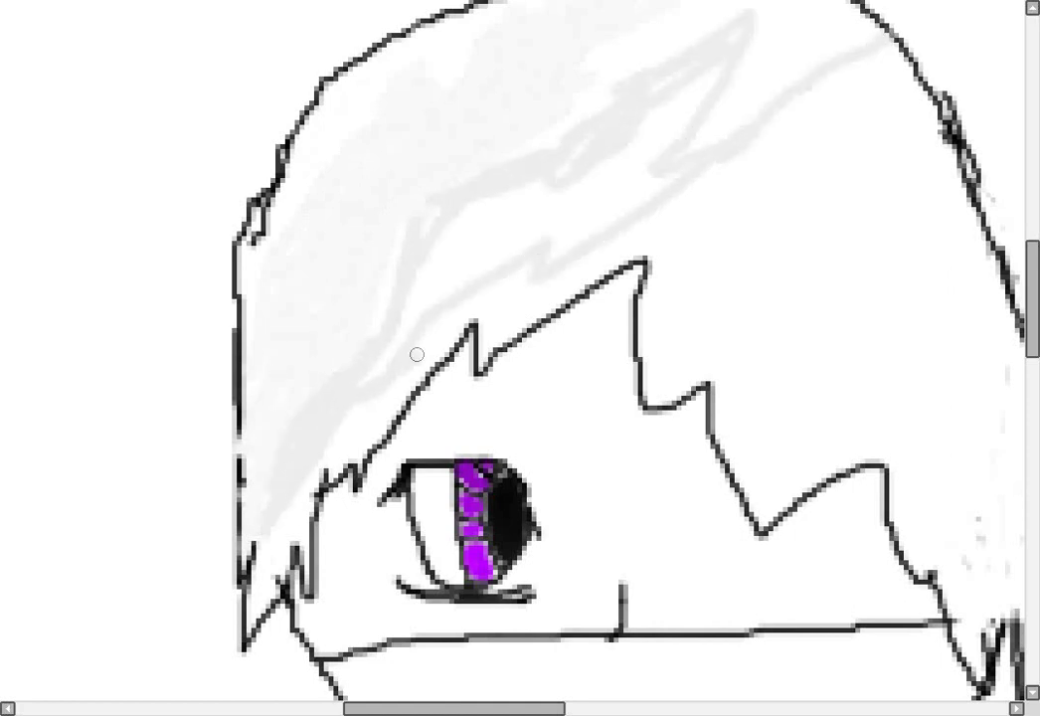
pyautogui.moveTo(343, 248)
pyautogui.mouseDown()
pyautogui.moveTo(581, 65)
pyautogui.moveTo(447, 109)
pyautogui.mouseUp()
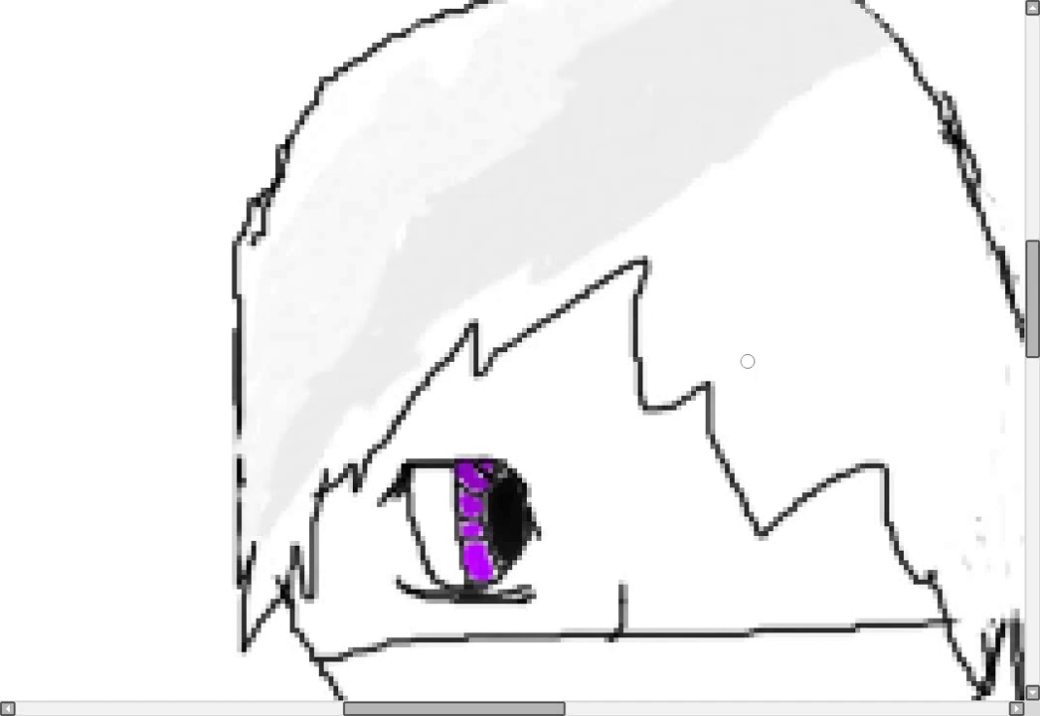
pyautogui.moveTo(701, 394)
pyautogui.mouseDown()
pyautogui.moveTo(813, 299)
pyautogui.moveTo(837, 144)
pyautogui.moveTo(875, 59)
pyautogui.mouseUp()
pyautogui.moveTo(423, 358)
pyautogui.mouseDown()
pyautogui.moveTo(328, 463)
pyautogui.moveTo(271, 553)
pyautogui.mouseUp()
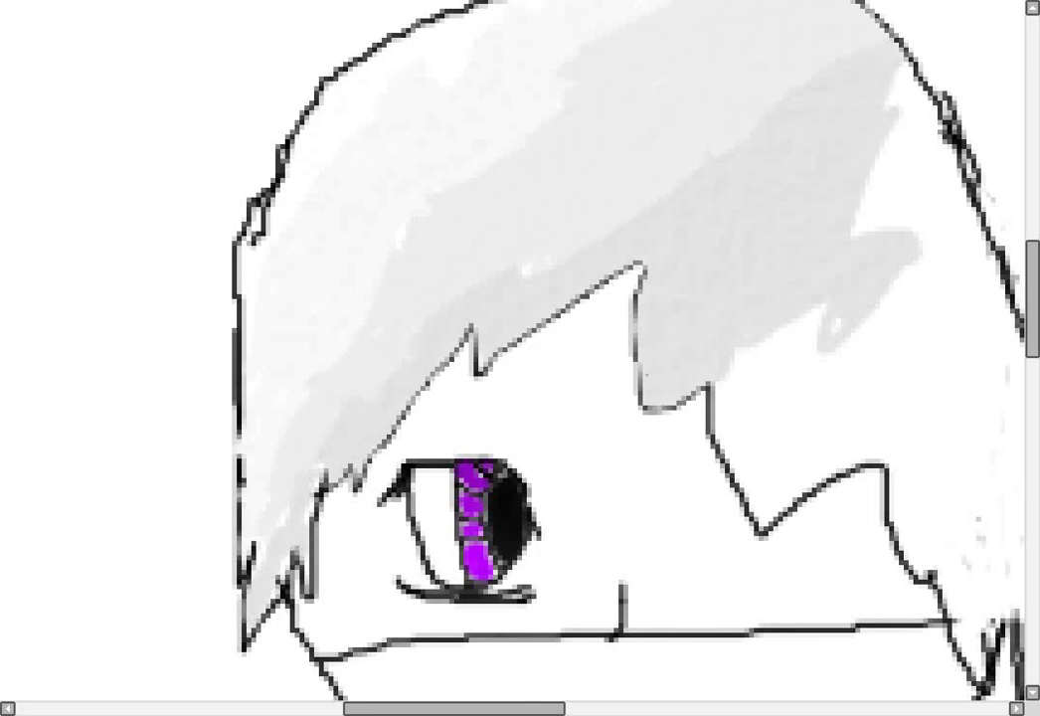
# Redraw the black outline along the jagged fringe above the eye
pyautogui.moveTo(587, 304); pyautogui.dragTo(466, 323)
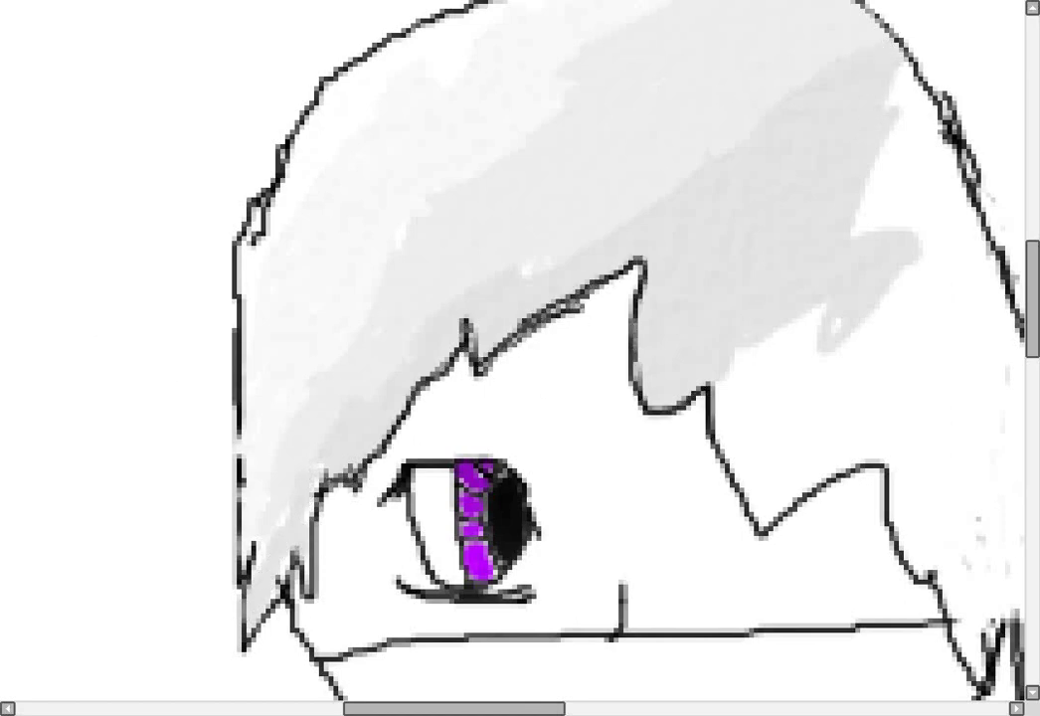
pyautogui.moveTo(324, 489); pyautogui.dragTo(388, 444)
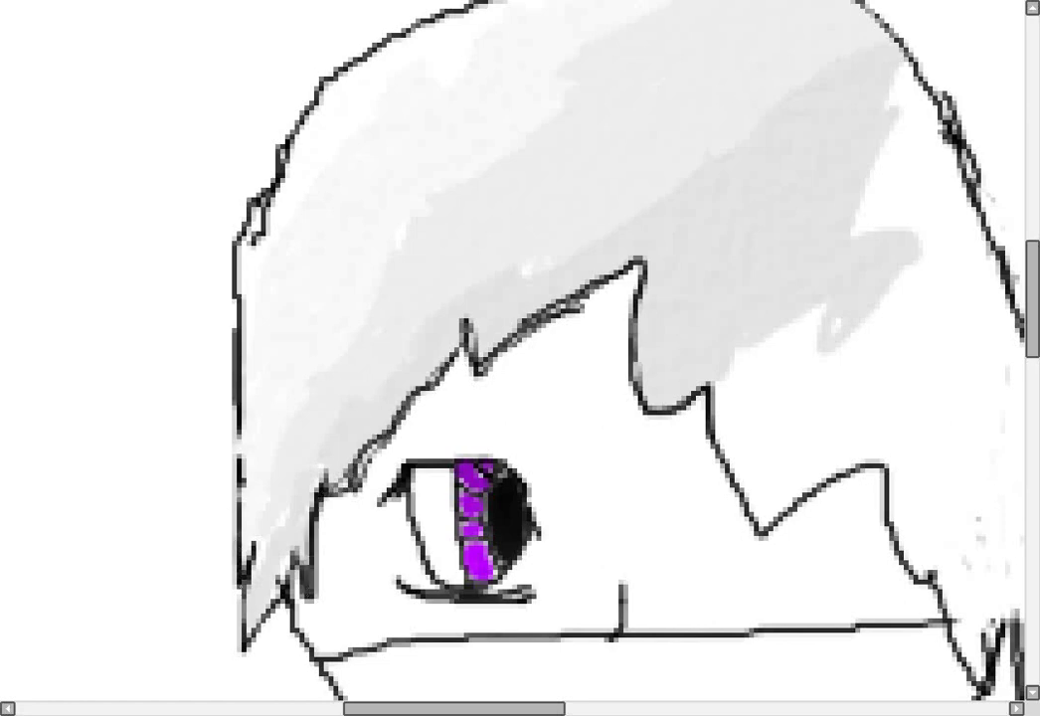
pyautogui.click(347, 435)
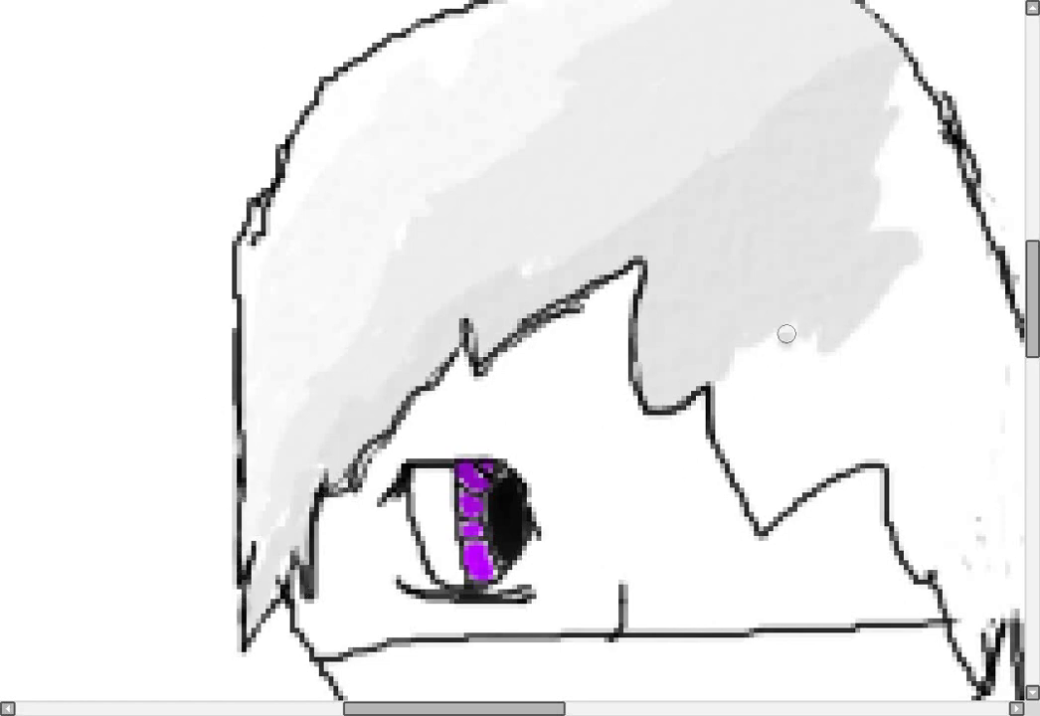
# Shade the right side of the hair down to the lock tips with darker grey and touch up the white gaps
pyautogui.moveTo(785, 333)
pyautogui.mouseDown()
pyautogui.moveTo(770, 517)
pyautogui.moveTo(1000, 299)
pyautogui.mouseUp()
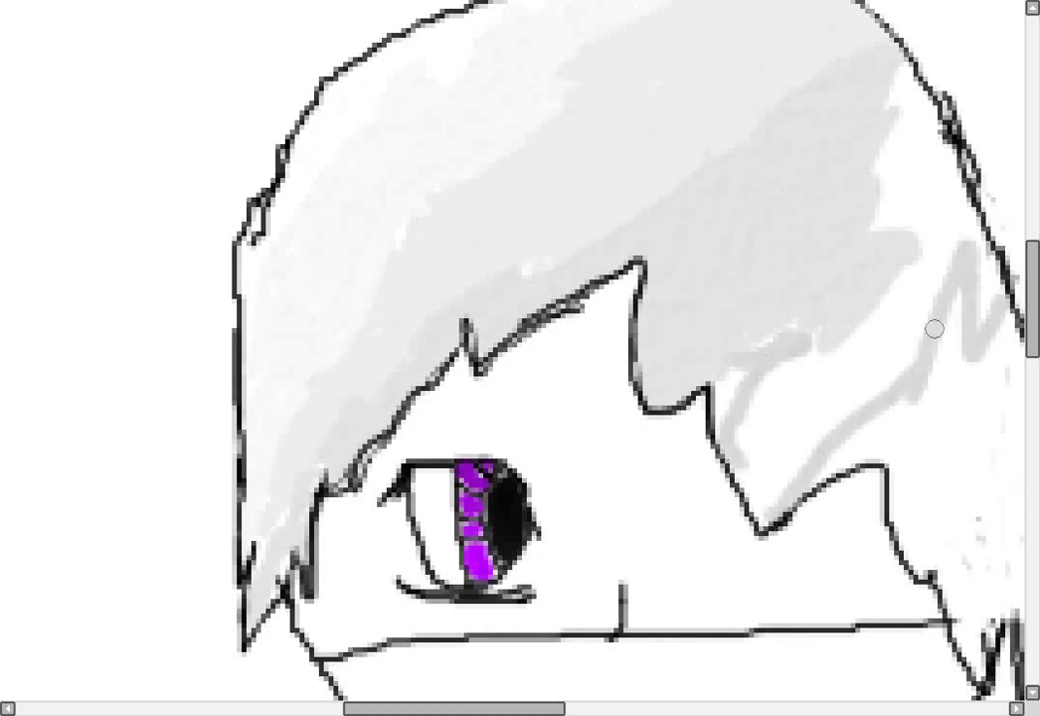
pyautogui.moveTo(934, 327)
pyautogui.mouseDown()
pyautogui.moveTo(894, 361)
pyautogui.moveTo(926, 346)
pyautogui.moveTo(925, 272)
pyautogui.moveTo(745, 485)
pyautogui.moveTo(731, 392)
pyautogui.moveTo(781, 422)
pyautogui.moveTo(761, 384)
pyautogui.moveTo(795, 385)
pyautogui.moveTo(855, 332)
pyautogui.moveTo(950, 340)
pyautogui.moveTo(982, 316)
pyautogui.moveTo(978, 239)
pyautogui.moveTo(903, 71)
pyautogui.moveTo(904, 190)
pyautogui.moveTo(886, 217)
pyautogui.moveTo(935, 244)
pyautogui.moveTo(897, 216)
pyautogui.moveTo(945, 236)
pyautogui.mouseUp()
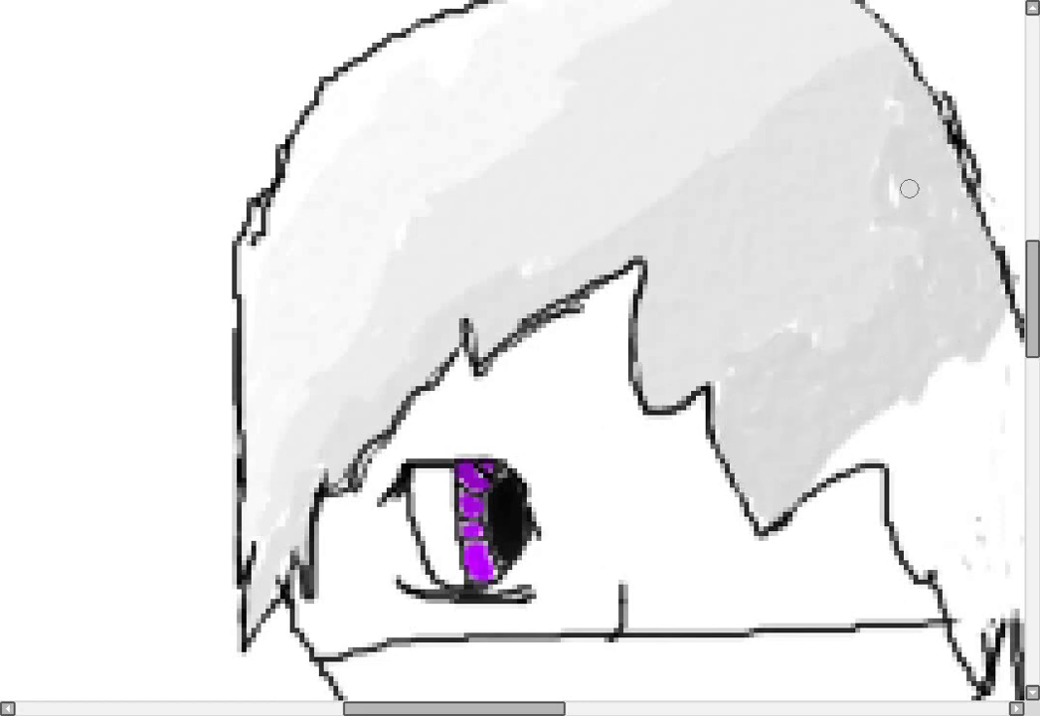
pyautogui.scroll(-2, 892, 167)
pyautogui.scroll(2, 56, 299)
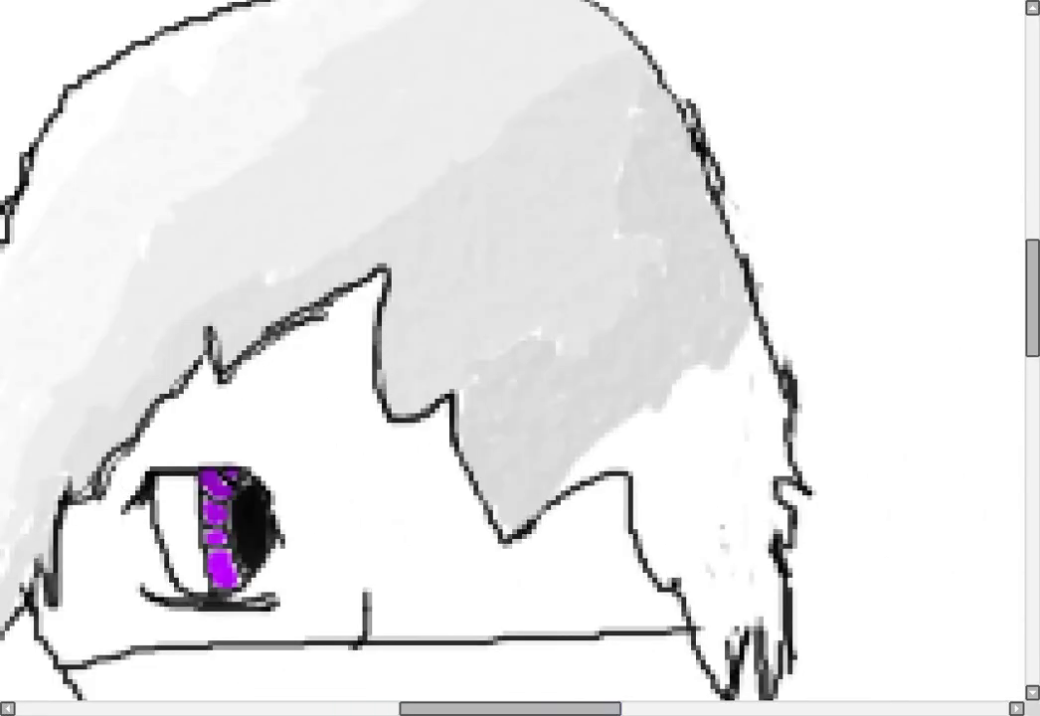
pyautogui.click(726, 517)
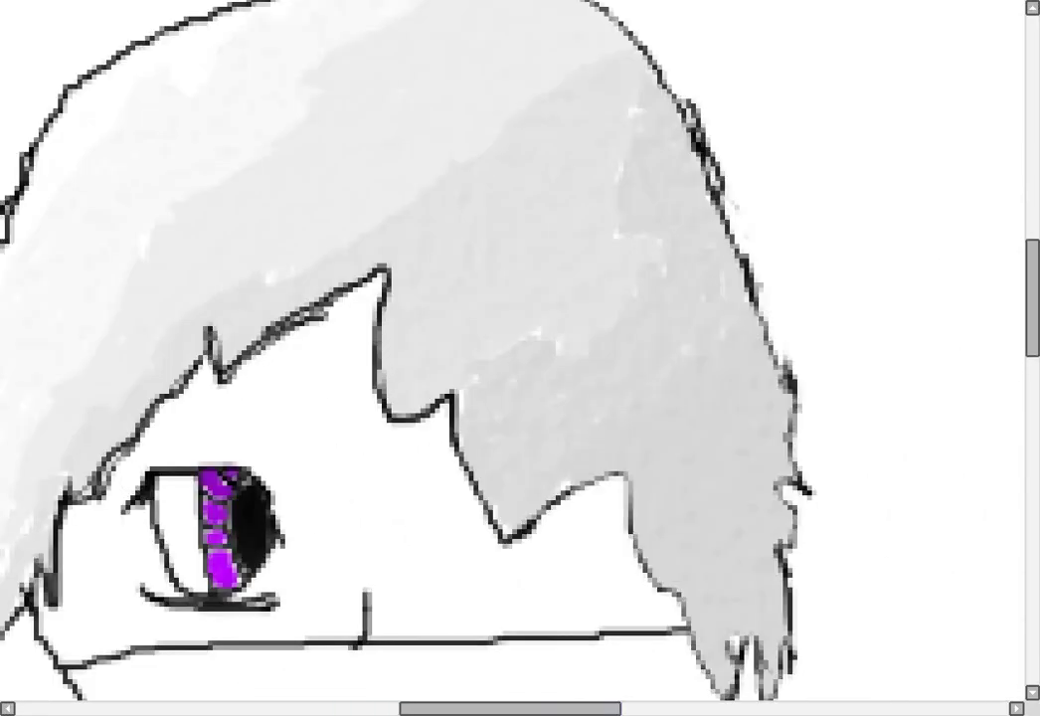
pyautogui.moveTo(452, 400)
pyautogui.mouseDown()
pyautogui.moveTo(612, 567)
pyautogui.moveTo(641, 532)
pyautogui.moveTo(646, 328)
pyautogui.mouseUp()
pyautogui.moveTo(618, 243); pyautogui.dragTo(638, 306)
# Paint the face mask black and add dark grey patches of shading over it
pyautogui.scroll(-2, 638, 306)
pyautogui.scroll(-3, 625, 447)
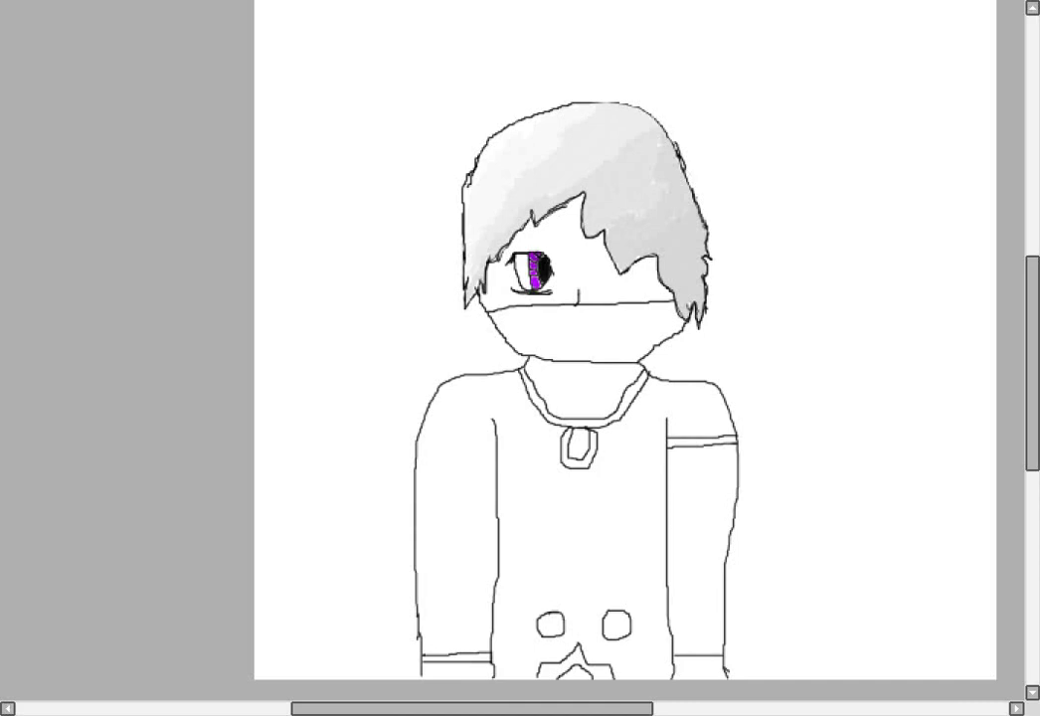
pyautogui.scroll(1, 517, 419)
pyautogui.moveTo(500, 207)
pyautogui.mouseDown()
pyautogui.moveTo(465, 215)
pyautogui.moveTo(510, 203)
pyautogui.moveTo(445, 230)
pyautogui.moveTo(539, 240)
pyautogui.moveTo(609, 212)
pyautogui.moveTo(466, 249)
pyautogui.moveTo(459, 242)
pyautogui.moveTo(574, 208)
pyautogui.moveTo(549, 226)
pyautogui.moveTo(480, 243)
pyautogui.moveTo(459, 233)
pyautogui.moveTo(526, 205)
pyautogui.moveTo(550, 242)
pyautogui.moveTo(642, 203)
pyautogui.moveTo(498, 262)
pyautogui.moveTo(524, 262)
pyautogui.moveTo(673, 203)
pyautogui.moveTo(533, 260)
pyautogui.moveTo(640, 201)
pyautogui.moveTo(655, 214)
pyautogui.moveTo(606, 248)
pyautogui.mouseUp()
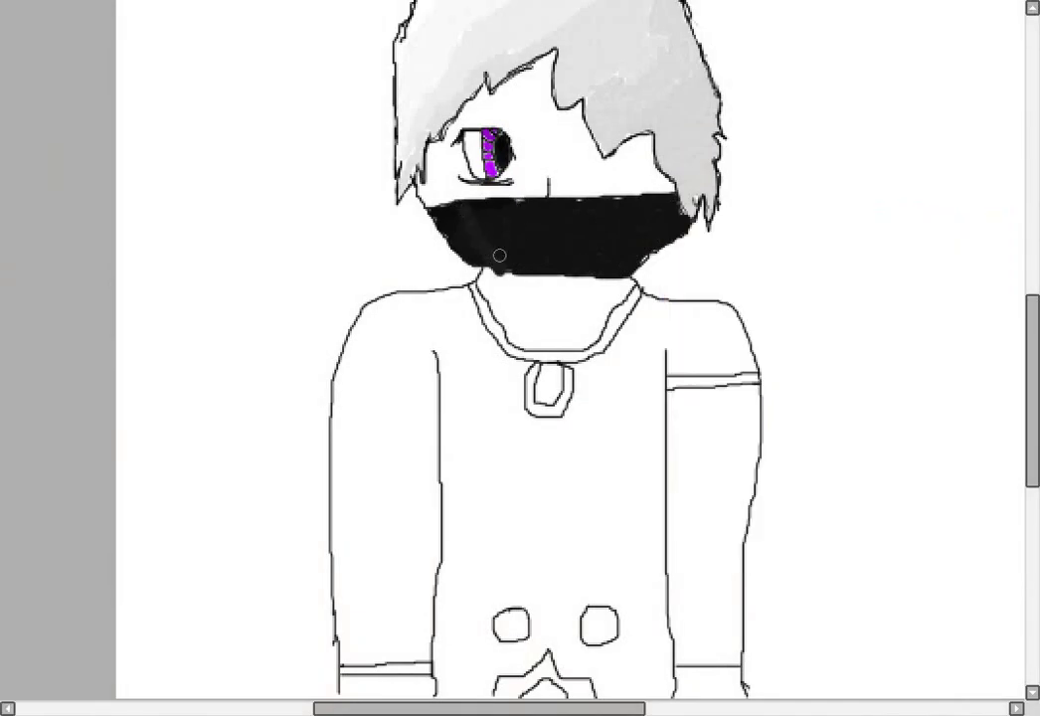
pyautogui.moveTo(506, 252)
pyautogui.mouseDown()
pyautogui.moveTo(528, 211)
pyautogui.moveTo(559, 258)
pyautogui.moveTo(552, 267)
pyautogui.moveTo(555, 246)
pyautogui.moveTo(593, 205)
pyautogui.moveTo(578, 235)
pyautogui.moveTo(586, 215)
pyautogui.moveTo(618, 265)
pyautogui.moveTo(593, 203)
pyautogui.moveTo(611, 249)
pyautogui.moveTo(638, 243)
pyautogui.moveTo(625, 262)
pyautogui.moveTo(669, 201)
pyautogui.mouseUp()
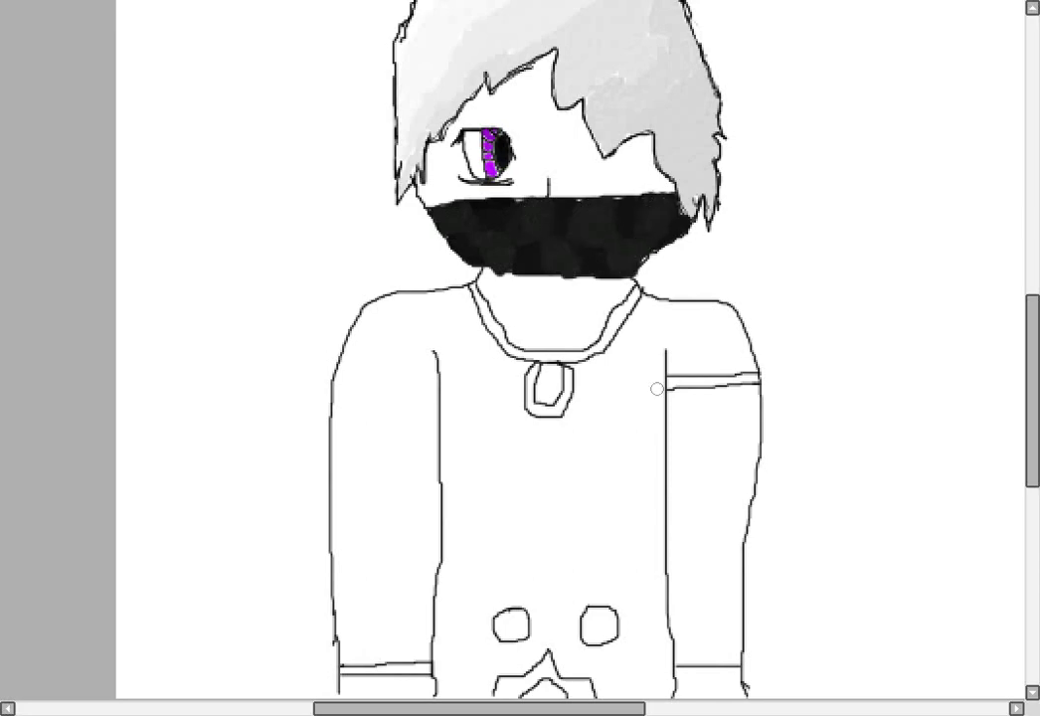
# Try painting the face around the eye in a peach skin tone
pyautogui.scroll(-1, 657, 389)
pyautogui.scroll(3, 647, 409)
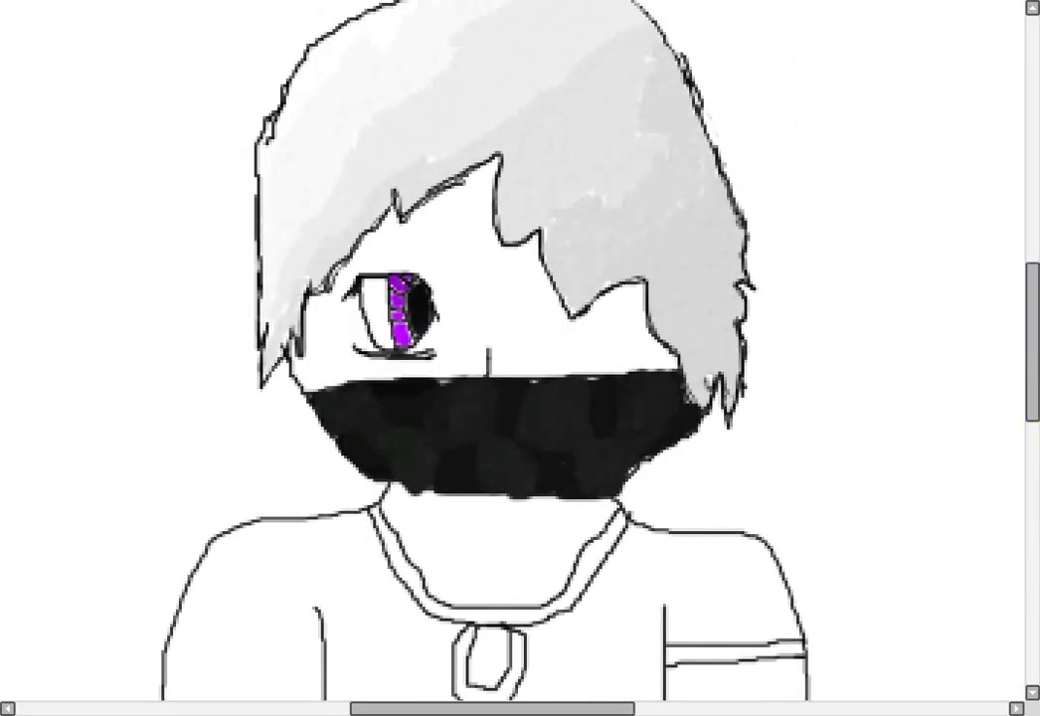
pyautogui.moveTo(492, 171); pyautogui.dragTo(449, 224)
pyautogui.hotkey('ctrl', 'z')
pyautogui.moveTo(490, 164)
pyautogui.mouseDown()
pyautogui.moveTo(367, 258)
pyautogui.moveTo(352, 304)
pyautogui.moveTo(354, 294)
pyautogui.moveTo(327, 312)
pyautogui.moveTo(302, 377)
pyautogui.moveTo(356, 314)
pyautogui.moveTo(453, 370)
pyautogui.moveTo(487, 297)
pyautogui.moveTo(424, 345)
pyautogui.moveTo(454, 344)
pyautogui.moveTo(426, 286)
pyautogui.mouseUp()
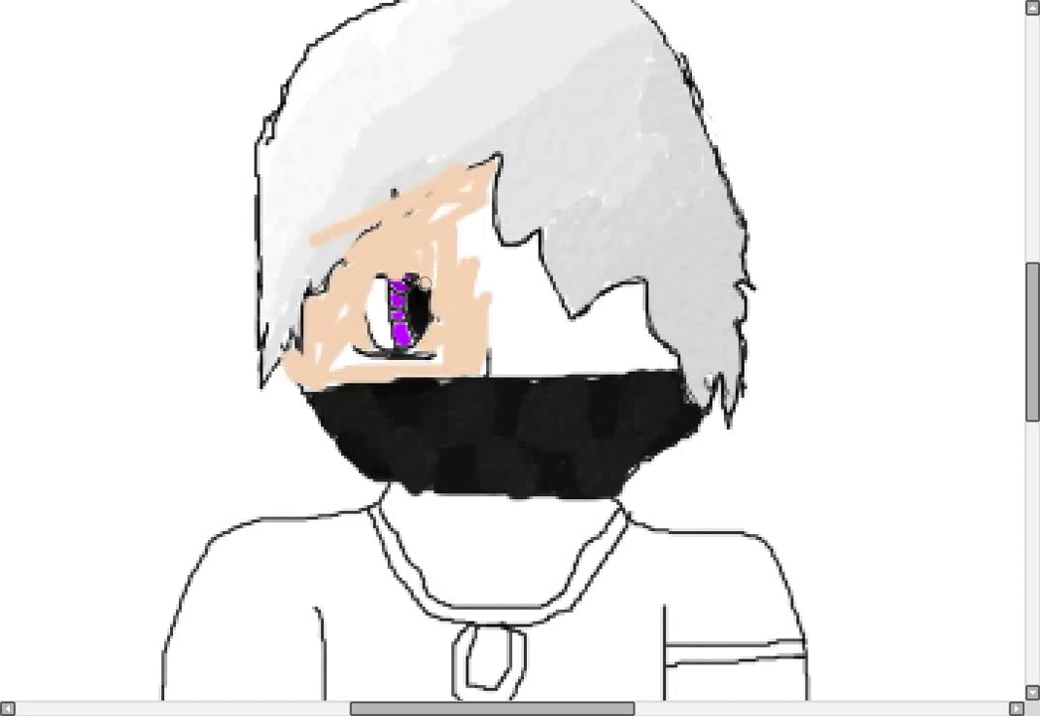
# Undo the peach strokes painted around the eye
pyautogui.hotkey('ctrl', 'z')
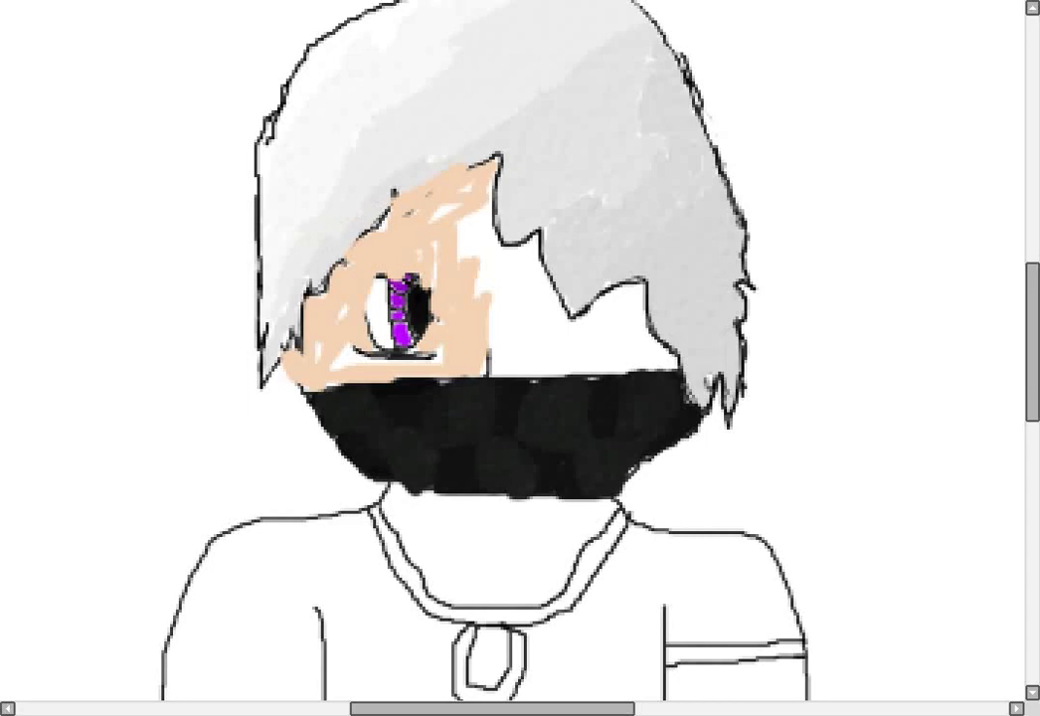
pyautogui.hotkey('ctrl', 'z')
pyautogui.hotkey('ctrl', 'z')
pyautogui.hotkey('ctrl', 'z')
pyautogui.hotkey('ctrl', 'z')
# Try painting the face in peach along the fringe's edge and beside the nose line
pyautogui.moveTo(494, 161); pyautogui.dragTo(511, 310)
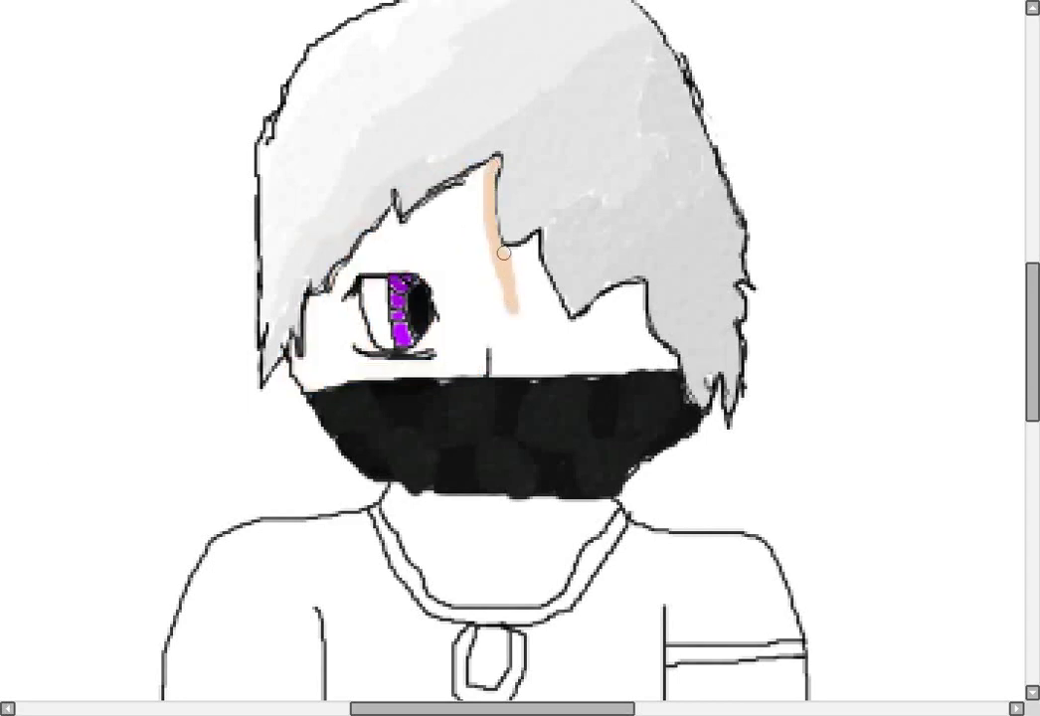
pyautogui.moveTo(504, 253)
pyautogui.mouseDown()
pyautogui.moveTo(517, 298)
pyautogui.moveTo(476, 366)
pyautogui.mouseUp()
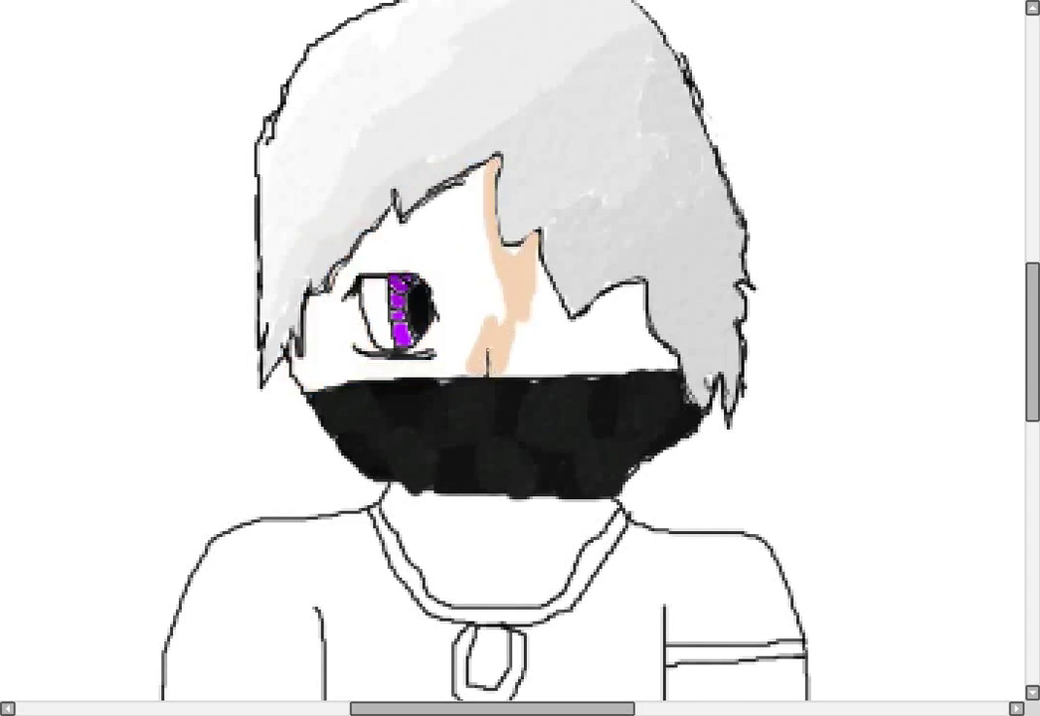
pyautogui.moveTo(480, 171)
pyautogui.mouseDown()
pyautogui.moveTo(388, 212)
pyautogui.moveTo(339, 280)
pyautogui.moveTo(312, 345)
pyautogui.moveTo(294, 353)
pyautogui.moveTo(303, 380)
pyautogui.moveTo(326, 358)
pyautogui.moveTo(328, 300)
pyautogui.moveTo(349, 276)
pyautogui.moveTo(477, 191)
pyautogui.moveTo(488, 241)
pyautogui.moveTo(547, 300)
pyautogui.moveTo(538, 273)
pyautogui.moveTo(661, 289)
pyautogui.moveTo(570, 318)
pyautogui.moveTo(637, 292)
pyautogui.moveTo(669, 363)
pyautogui.mouseUp()
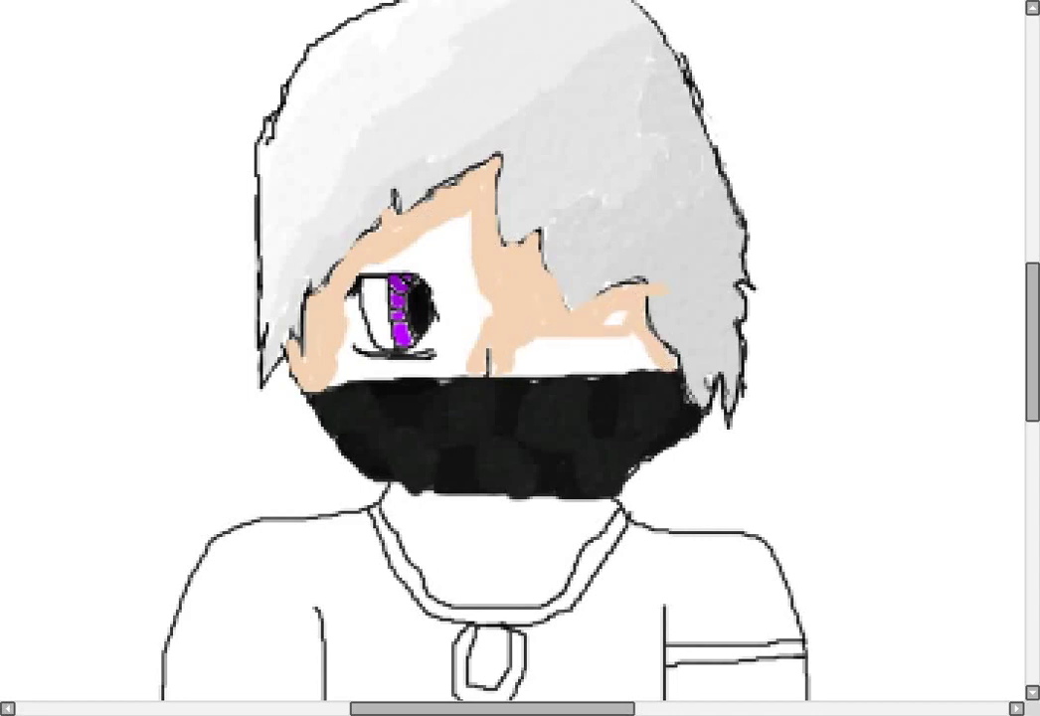
# Undo the peach painting on the face
pyautogui.hotkey('ctrl', 'z')
pyautogui.hotkey('ctrl', 'z')
pyautogui.hotkey('ctrl', 'z')
pyautogui.hotkey('ctrl', 'z')
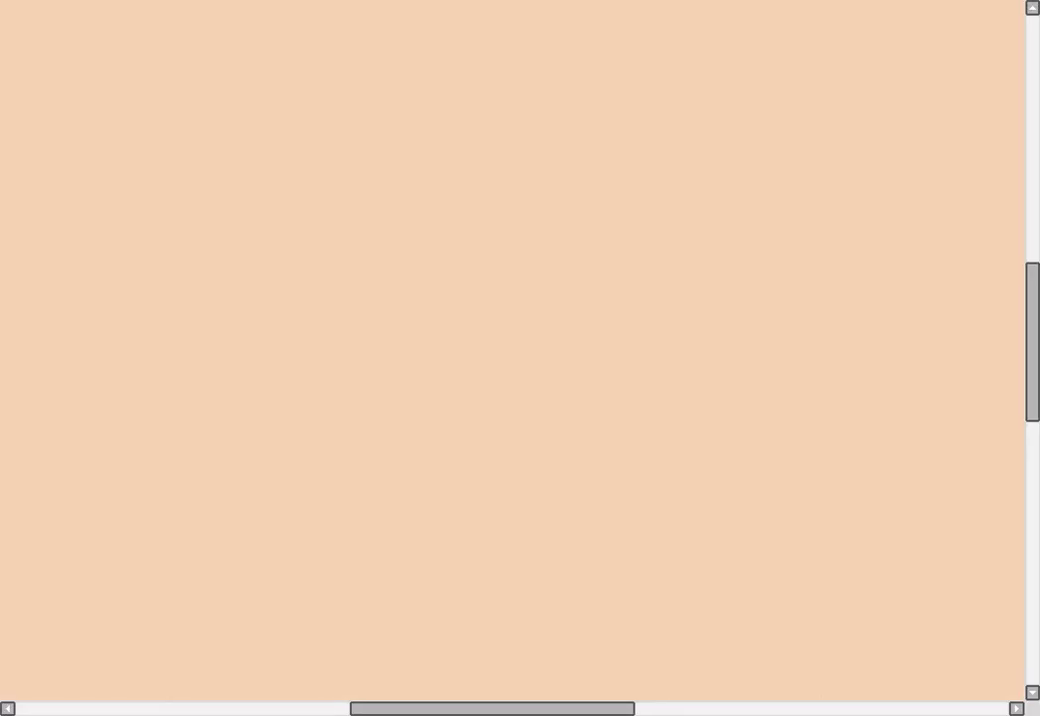
# Retrace the fringe edge, face side, nose line, eye outline and mask's upper edge in black to close gaps
pyautogui.hotkey('ctrl', '-')
pyautogui.hotkey('ctrl', '+')
pyautogui.hotkey('ctrl', '+')
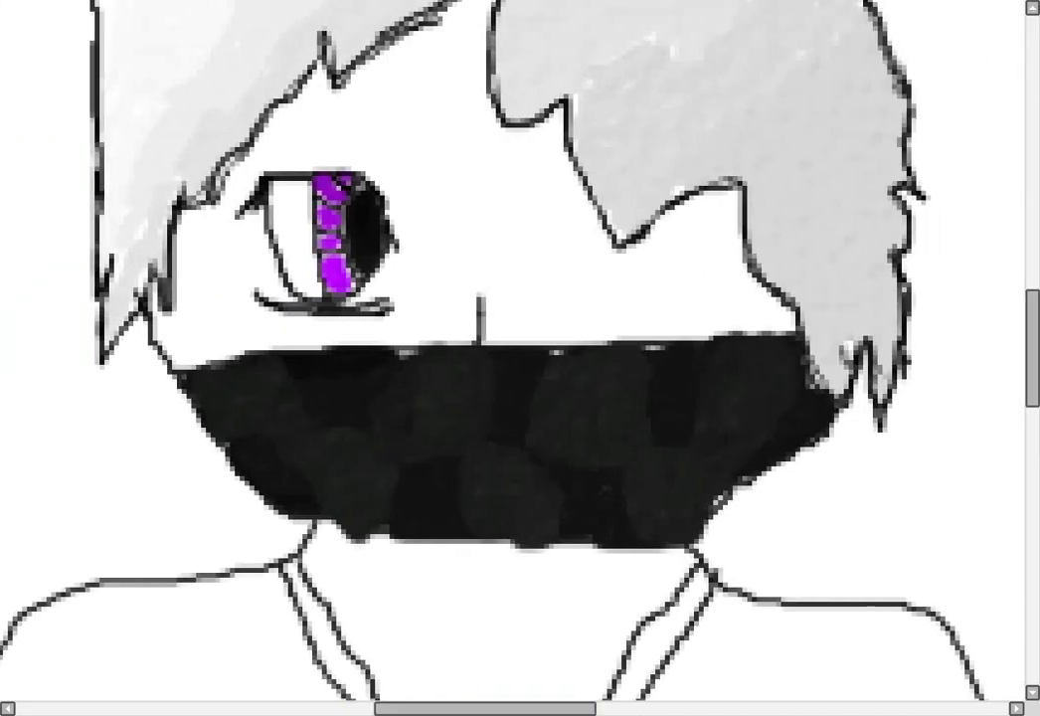
pyautogui.moveTo(157, 323)
pyautogui.mouseDown()
pyautogui.moveTo(211, 299)
pyautogui.moveTo(657, 278)
pyautogui.mouseUp()
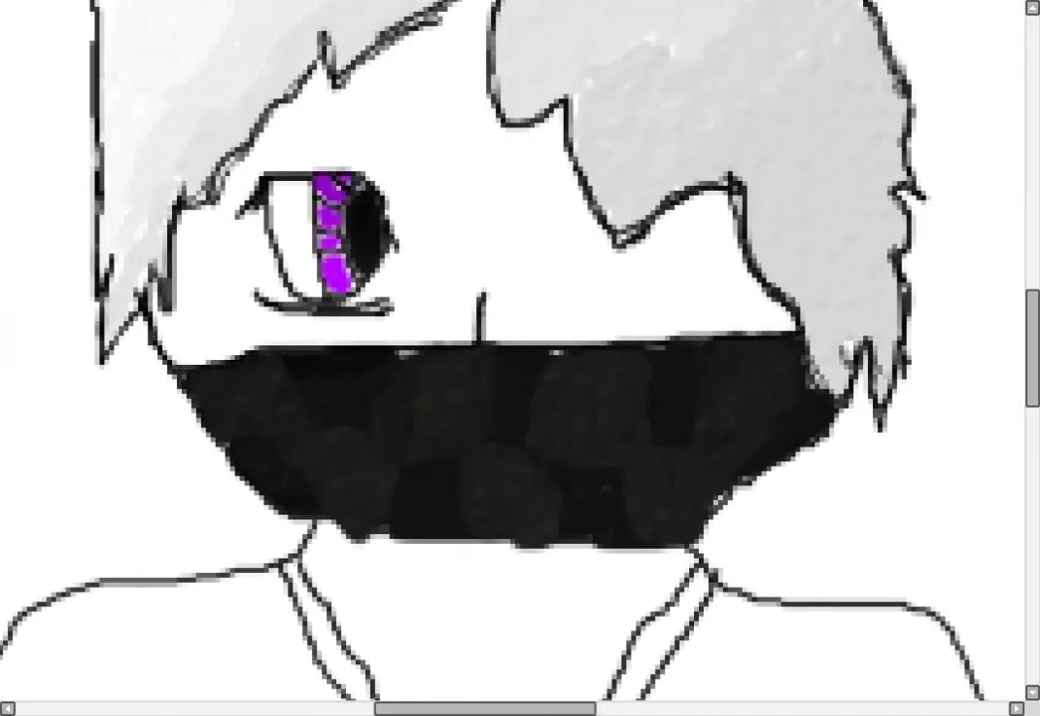
pyautogui.scroll(5, 427, 299)
pyautogui.moveTo(403, 298)
pyautogui.mouseDown()
pyautogui.moveTo(283, 299)
pyautogui.moveTo(149, 447)
pyautogui.moveTo(115, 547)
pyautogui.mouseUp()
pyautogui.moveTo(199, 437)
pyautogui.mouseDown()
pyautogui.moveTo(318, 457)
pyautogui.moveTo(209, 517)
pyautogui.moveTo(322, 537)
pyautogui.mouseUp()
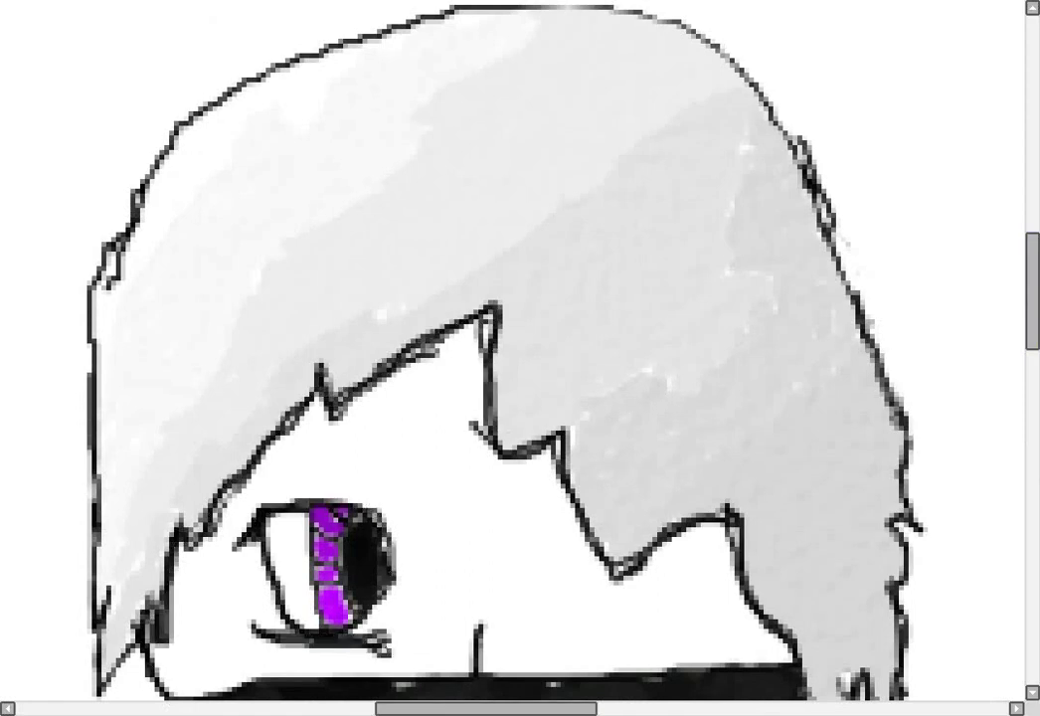
# Try filling the face area with the peach skin tone and undo it
pyautogui.hscroll(1, 427, 298)
pyautogui.click(398, 447)
pyautogui.hotkey('ctrl', 'z')
pyautogui.hotkey('ctrl', 'z')
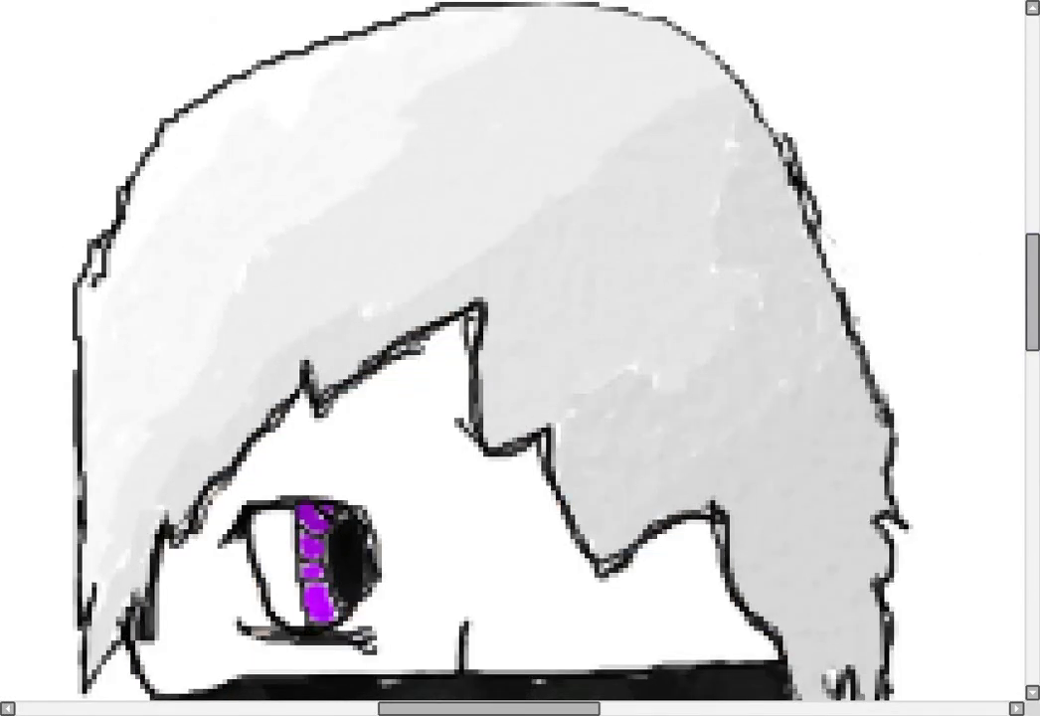
# Thicken the black outline of the eye and fill the face with the peach skin tone
pyautogui.moveTo(298, 497); pyautogui.dragTo(388, 549)
pyautogui.click(398, 447)
pyautogui.scroll(-3, 497, 398)
pyautogui.moveTo(265, 324); pyautogui.dragTo(312, 310)
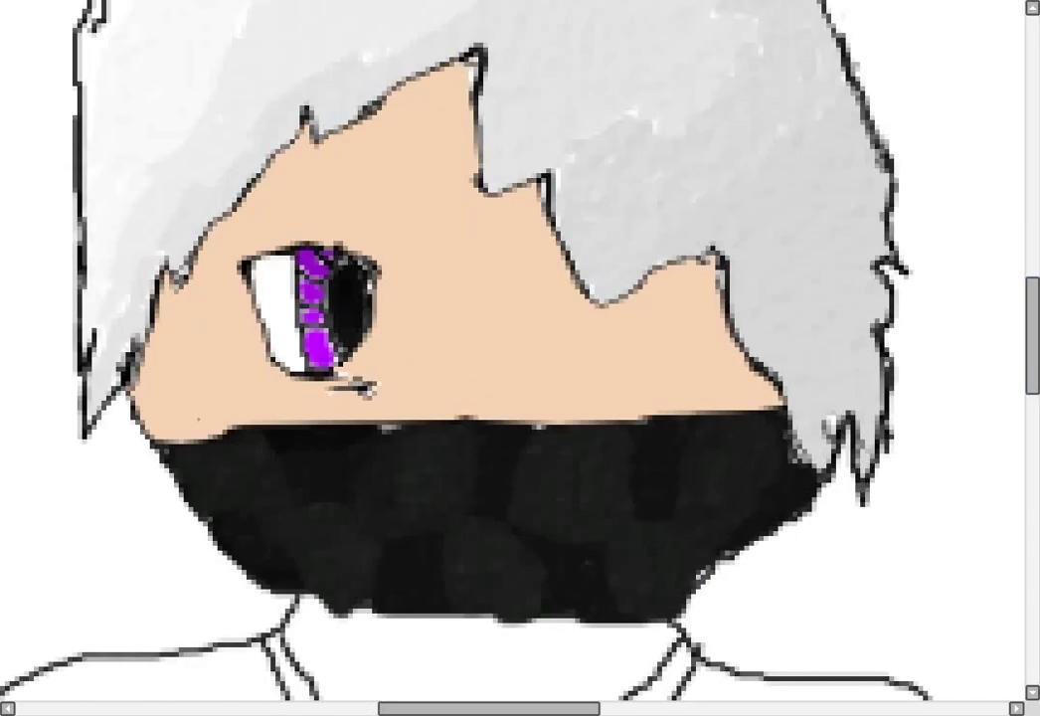
# Erase the peach along the fringe, around the eye, at the nose line and above the mask to uncover the outlines
pyautogui.moveTo(314, 383); pyautogui.dragTo(338, 380)
pyautogui.hotkey('ctrl', 'z')
pyautogui.press('Escape')
pyautogui.moveTo(239, 372); pyautogui.dragTo(379, 372)
pyautogui.moveTo(225, 294)
pyautogui.mouseDown()
pyautogui.moveTo(259, 241)
pyautogui.moveTo(344, 267)
pyautogui.mouseUp()
pyautogui.moveTo(462, 348); pyautogui.dragTo(463, 403)
pyautogui.moveTo(758, 371)
pyautogui.mouseDown()
pyautogui.moveTo(708, 283)
pyautogui.moveTo(537, 215)
pyautogui.moveTo(469, 84)
pyautogui.moveTo(296, 114)
pyautogui.moveTo(233, 209)
pyautogui.moveTo(157, 280)
pyautogui.moveTo(162, 440)
pyautogui.moveTo(739, 372)
pyautogui.mouseUp()
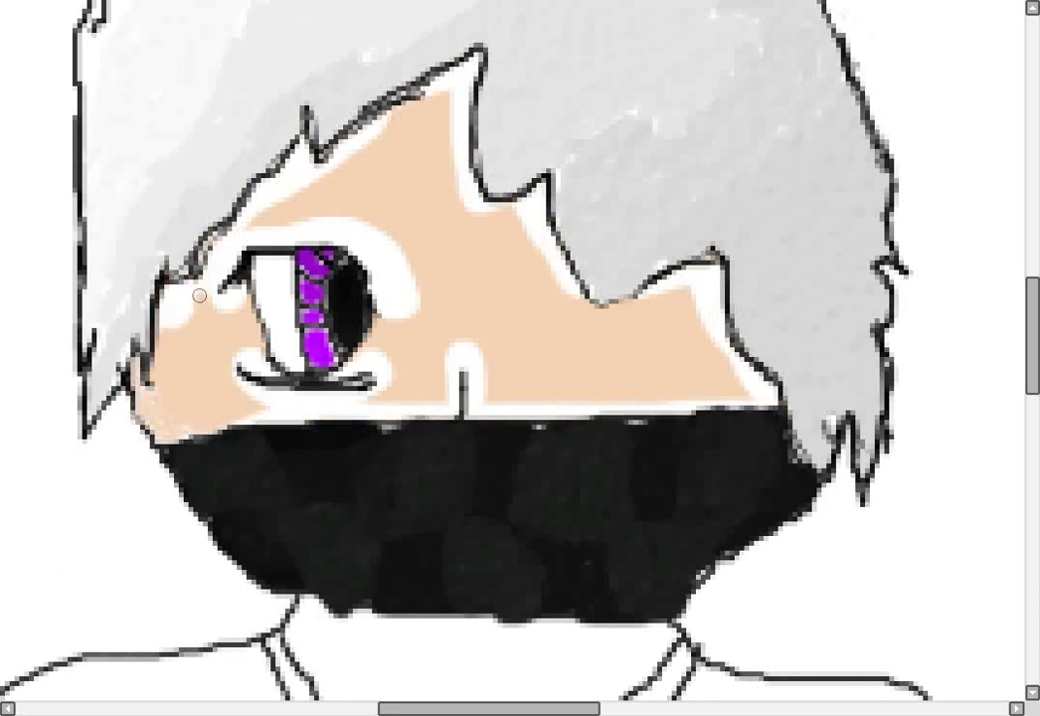
# Repaint the erased bands along the fringe, around the eye and beside the nose line in peach
pyautogui.moveTo(199, 296)
pyautogui.mouseDown()
pyautogui.moveTo(247, 360)
pyautogui.moveTo(214, 278)
pyautogui.moveTo(249, 189)
pyautogui.mouseUp()
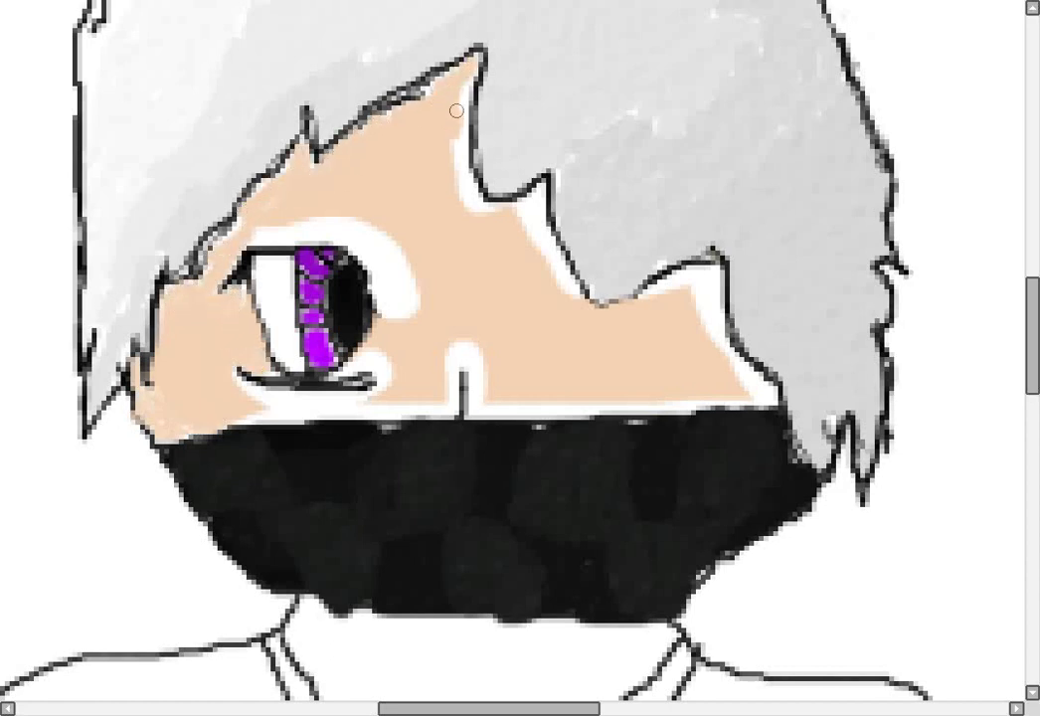
pyautogui.moveTo(456, 110)
pyautogui.mouseDown()
pyautogui.moveTo(472, 204)
pyautogui.moveTo(458, 198)
pyautogui.moveTo(534, 189)
pyautogui.moveTo(526, 219)
pyautogui.moveTo(576, 291)
pyautogui.moveTo(537, 218)
pyautogui.moveTo(573, 299)
pyautogui.mouseUp()
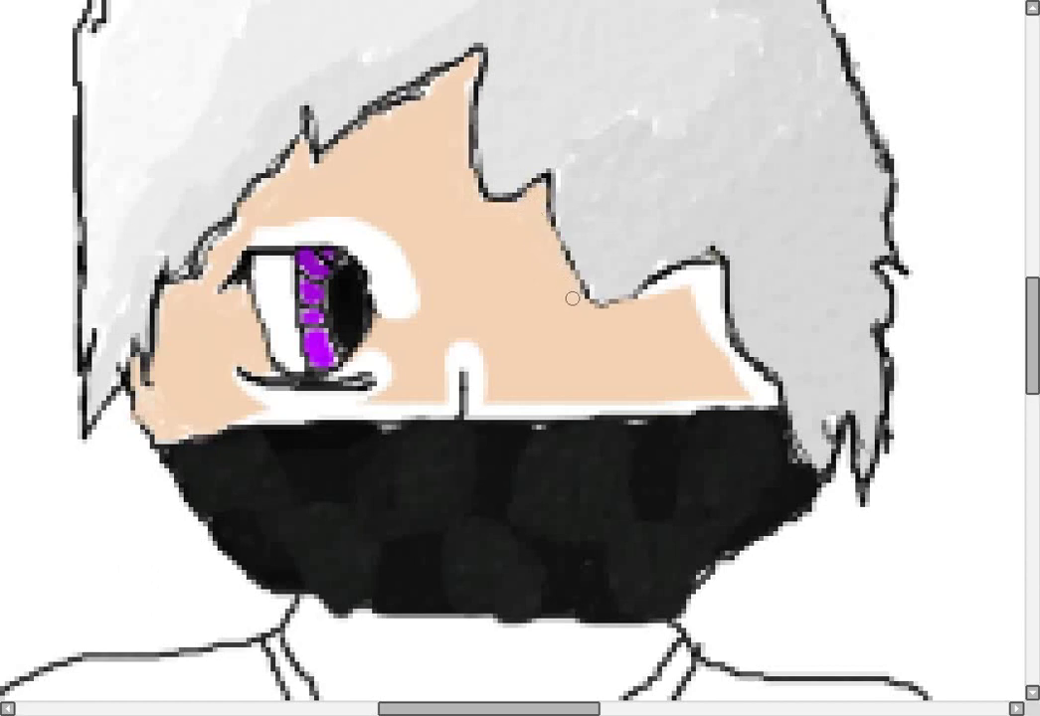
pyautogui.moveTo(686, 278)
pyautogui.mouseDown()
pyautogui.moveTo(736, 358)
pyautogui.moveTo(726, 298)
pyautogui.moveTo(709, 386)
pyautogui.moveTo(563, 406)
pyautogui.moveTo(465, 353)
pyautogui.moveTo(382, 407)
pyautogui.moveTo(263, 392)
pyautogui.moveTo(328, 328)
pyautogui.moveTo(298, 224)
pyautogui.moveTo(401, 299)
pyautogui.moveTo(398, 314)
pyautogui.moveTo(298, 288)
pyautogui.moveTo(269, 199)
pyautogui.moveTo(224, 189)
pyautogui.mouseUp()
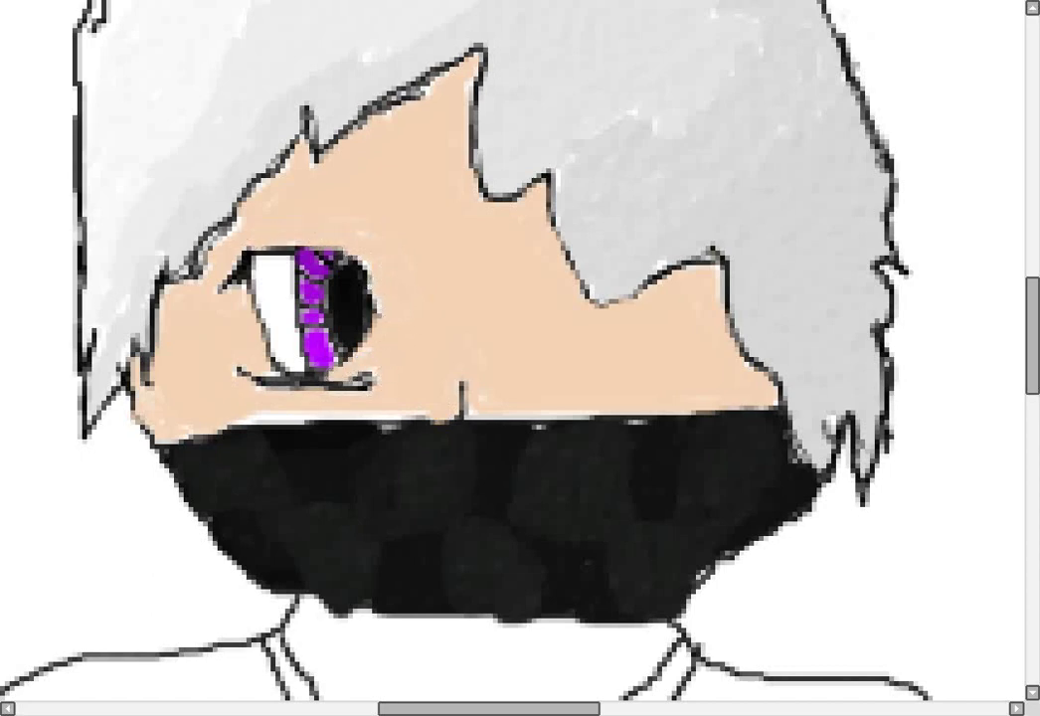
# Touch up the remaining white gaps along the mask's upper edge with peach
pyautogui.scroll(2, 363, 572)
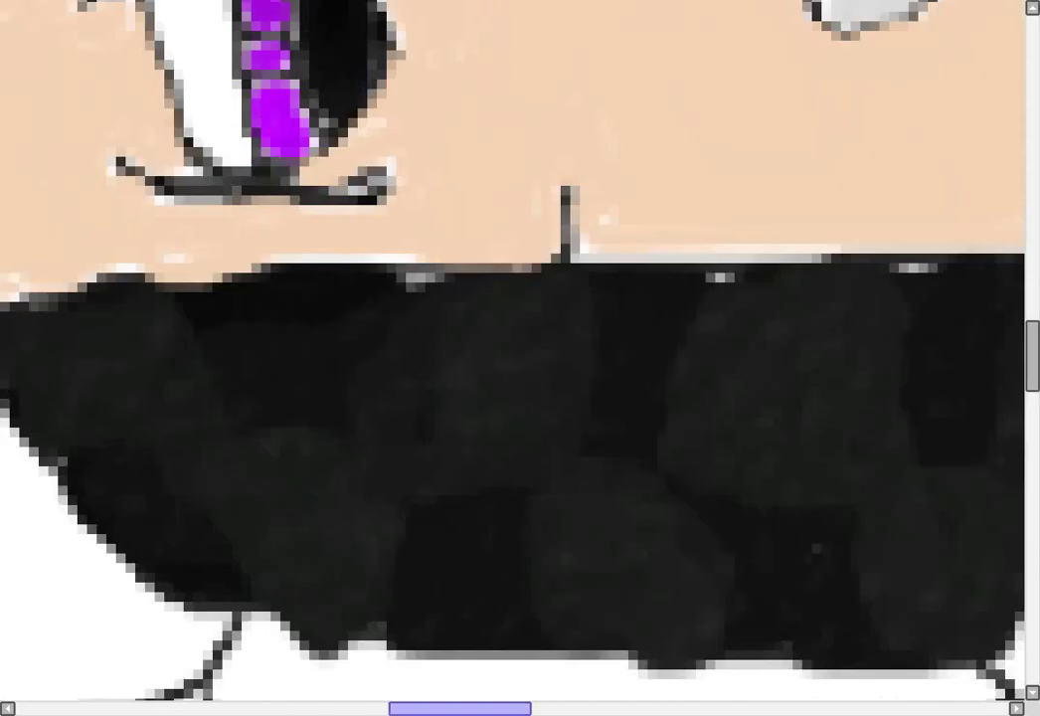
pyautogui.hscroll(-3, 421, 274)
pyautogui.moveTo(373, 221); pyautogui.dragTo(636, 214)
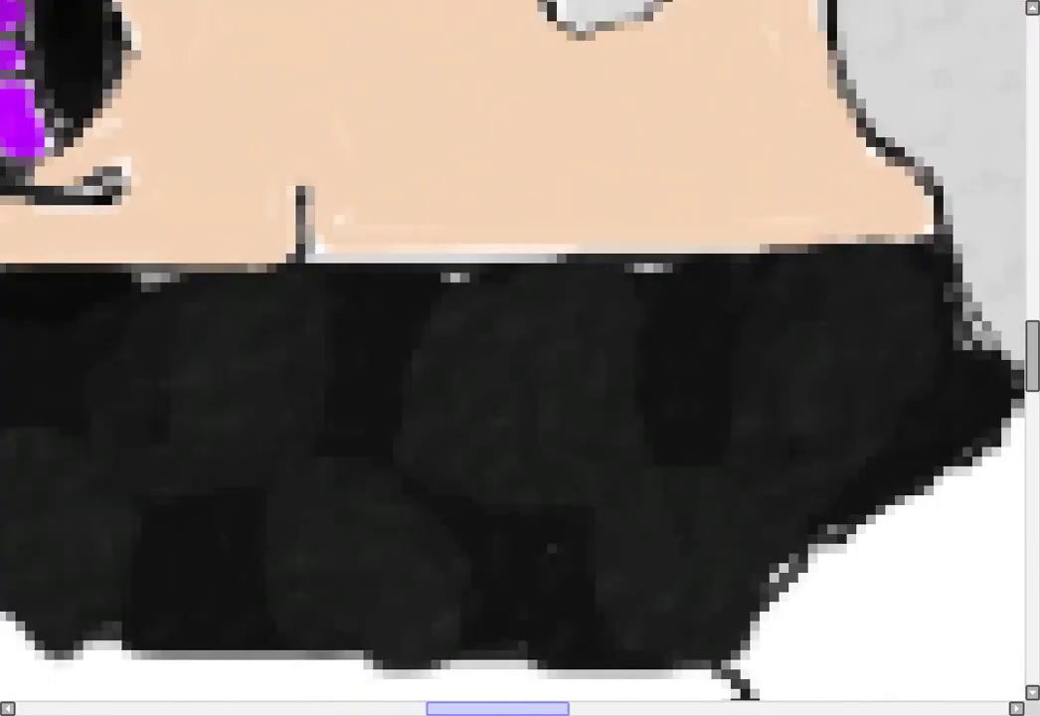
pyautogui.hscroll(5, 433, 195)
pyautogui.scroll(-5, 676, 218)
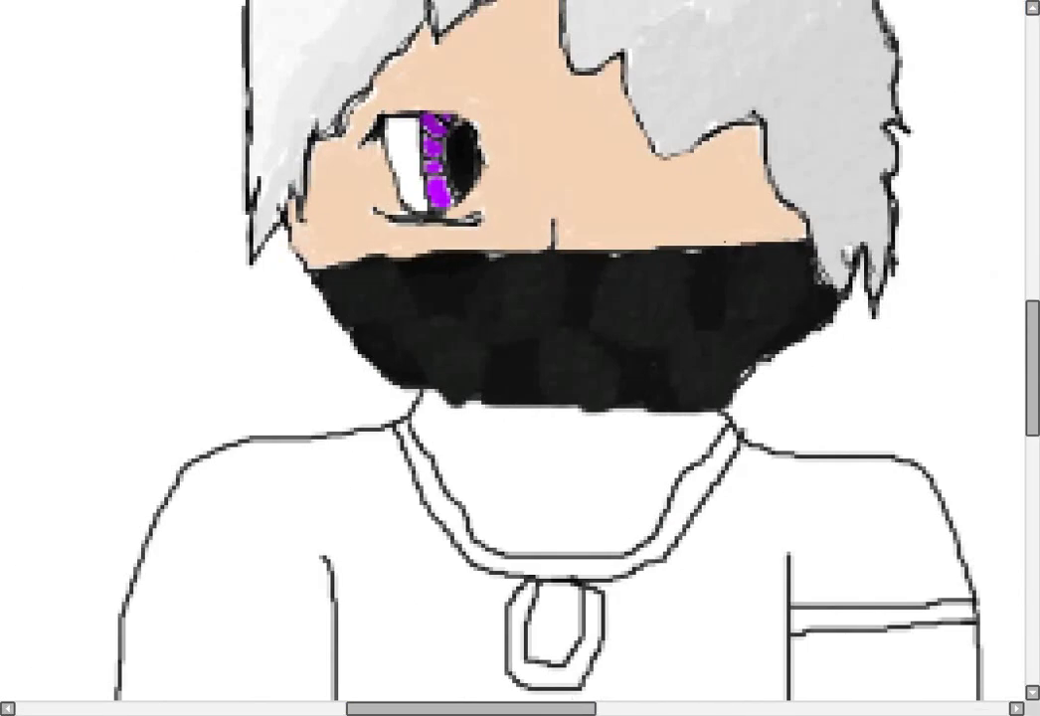
# Erase a curved band of peach above the eye and around its inner corner beside the pupil
pyautogui.scroll(6, 510, 490)
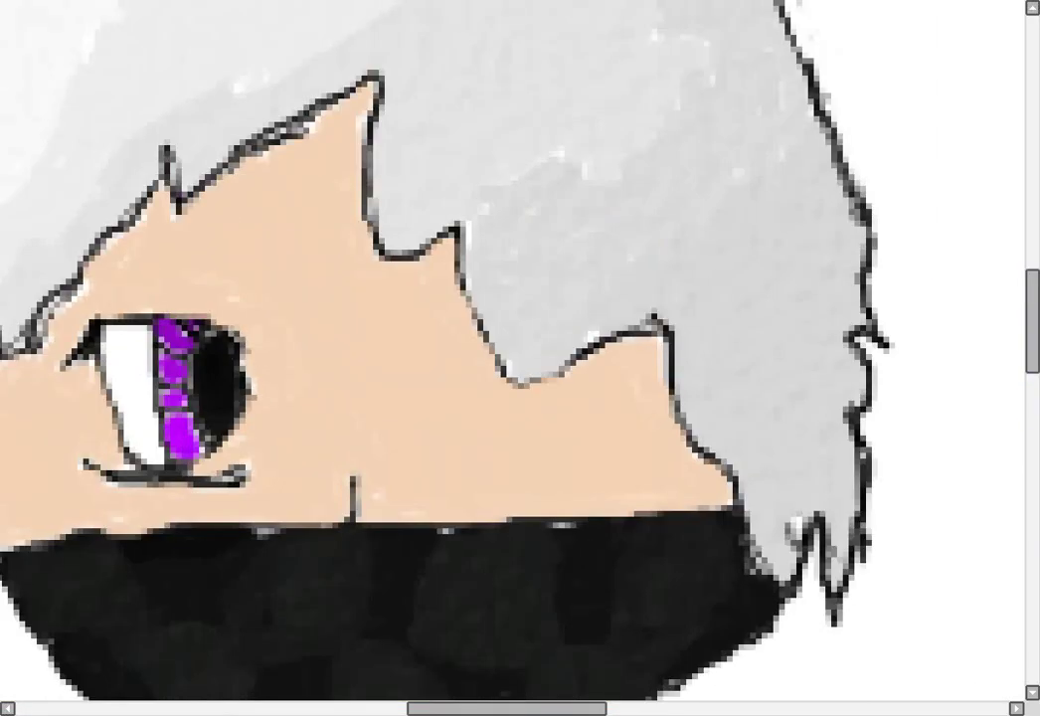
pyautogui.moveTo(267, 360)
pyautogui.mouseDown()
pyautogui.moveTo(221, 303)
pyautogui.moveTo(122, 291)
pyautogui.mouseUp()
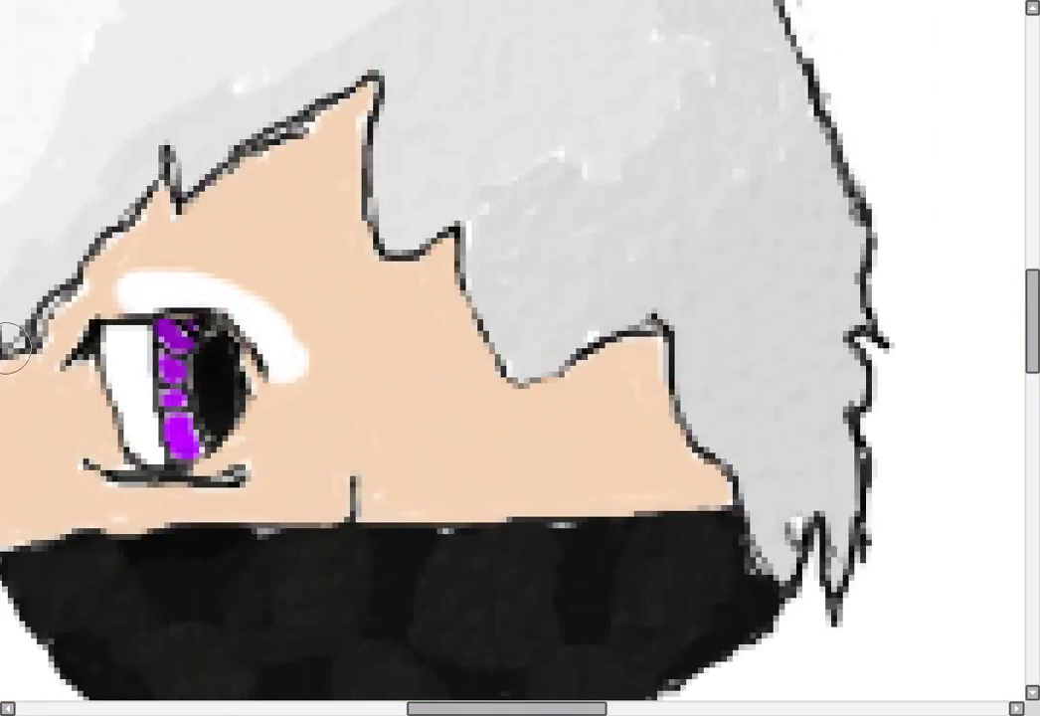
pyautogui.hotkey('ctrl', 'z')
pyautogui.hotkey('ctrl', 'y')
pyautogui.hotkey('ctrl', 'z')
pyautogui.moveTo(268, 346)
pyautogui.mouseDown()
pyautogui.moveTo(262, 325)
pyautogui.moveTo(296, 363)
pyautogui.mouseUp()
pyautogui.moveTo(207, 333); pyautogui.dragTo(204, 452)
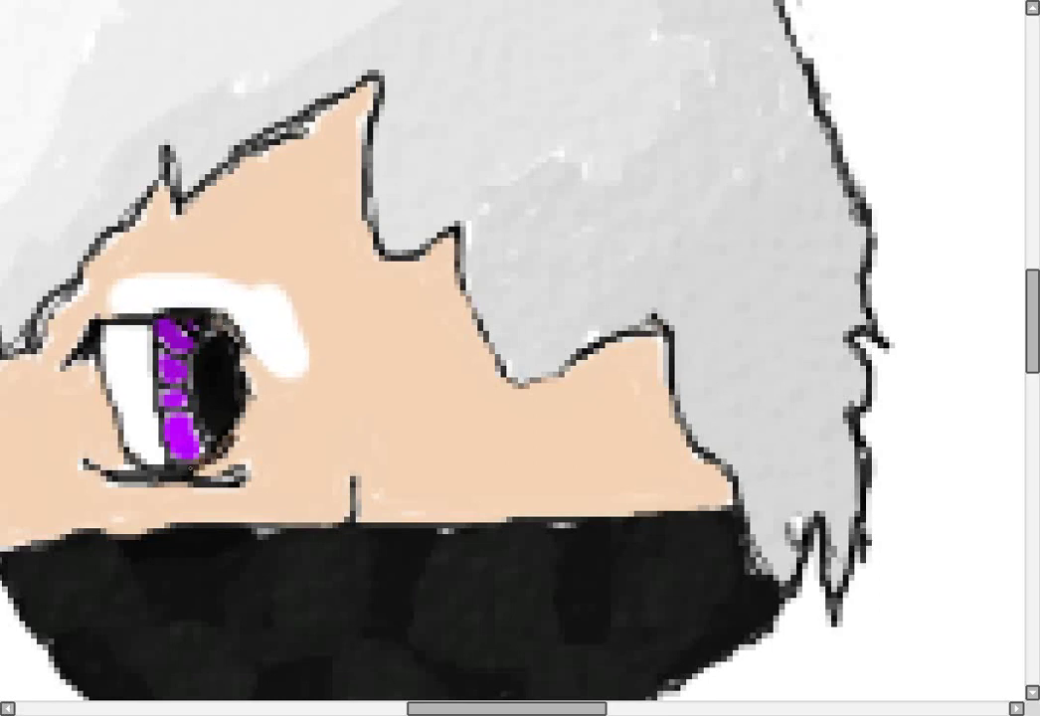
# Draw a black lash at the eye's inner corner and cover the white band around it with peach
pyautogui.moveTo(204, 320); pyautogui.dragTo(267, 343)
pyautogui.moveTo(231, 466); pyautogui.dragTo(249, 474)
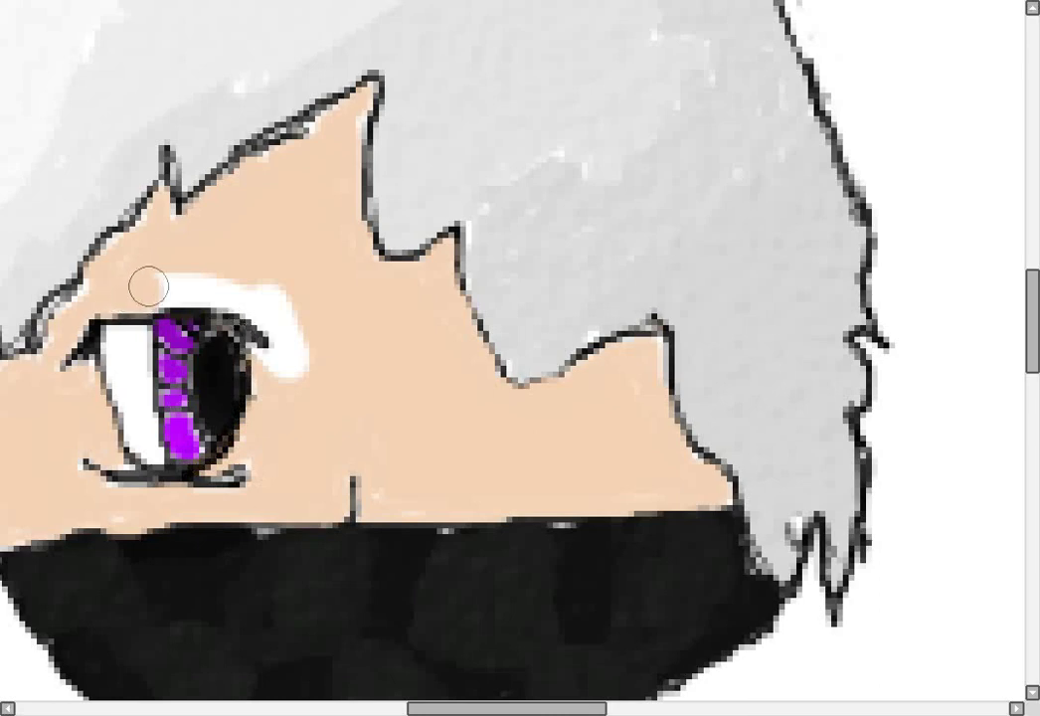
pyautogui.moveTo(146, 281)
pyautogui.mouseDown()
pyautogui.moveTo(248, 285)
pyautogui.moveTo(288, 353)
pyautogui.mouseUp()
pyautogui.moveTo(211, 313); pyautogui.dragTo(174, 320)
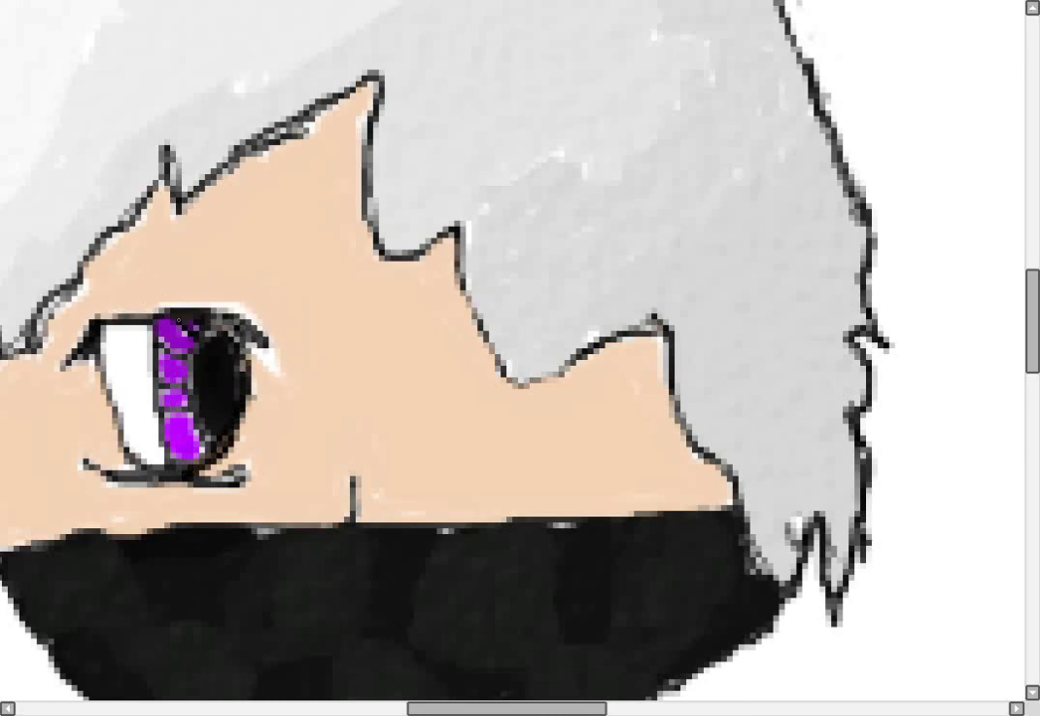
pyautogui.hotkey('ctrl', '-')
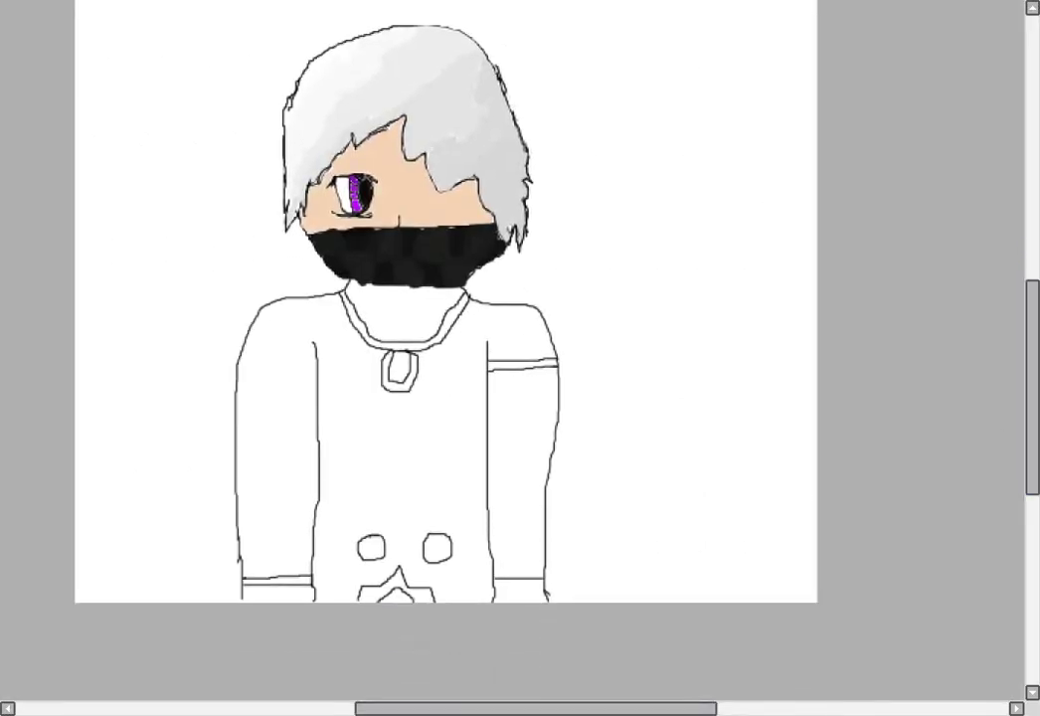
pyautogui.moveTo(75, 686)
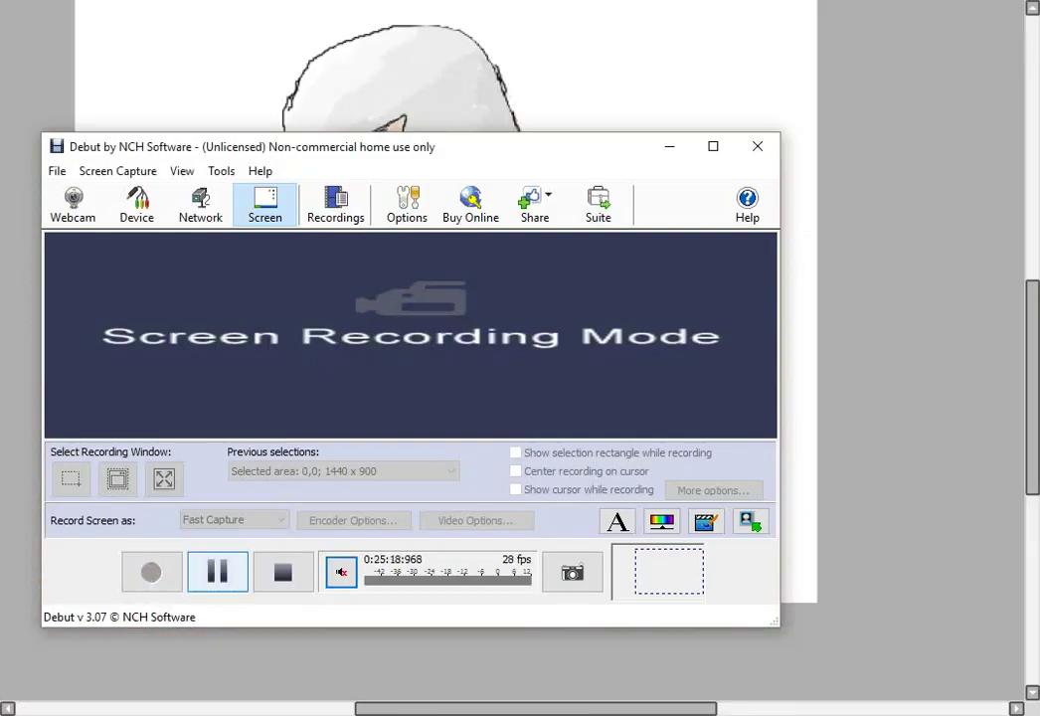